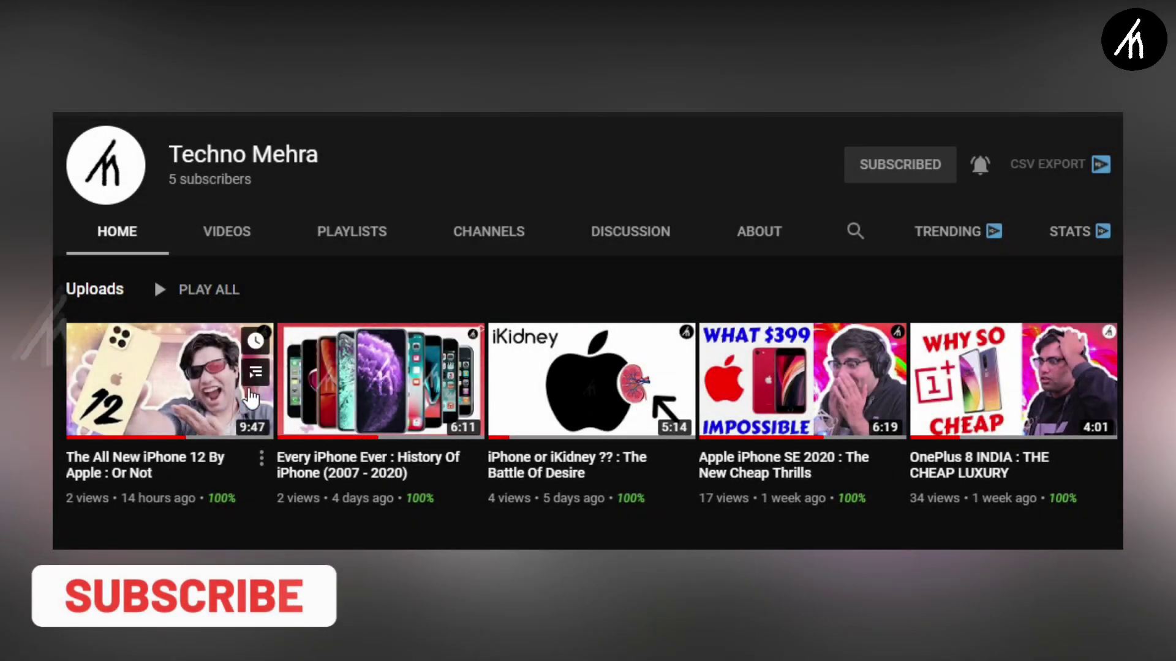
- Place the Panther clip on video track 1 and match the project settings to it
{"action": "left_click", "coordinate": [341, 151]}
{"action": "left_click_drag", "start_coordinate": [288, 154], "coordinate": [169, 155]}
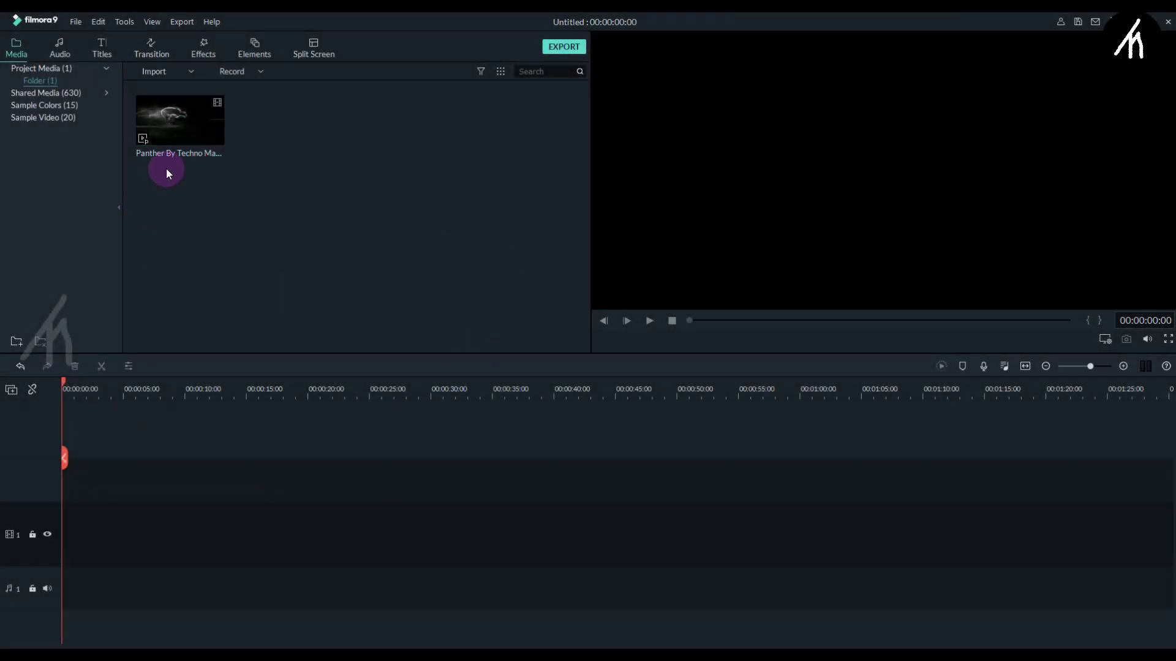
{"action": "double_click", "coordinate": [195, 141]}
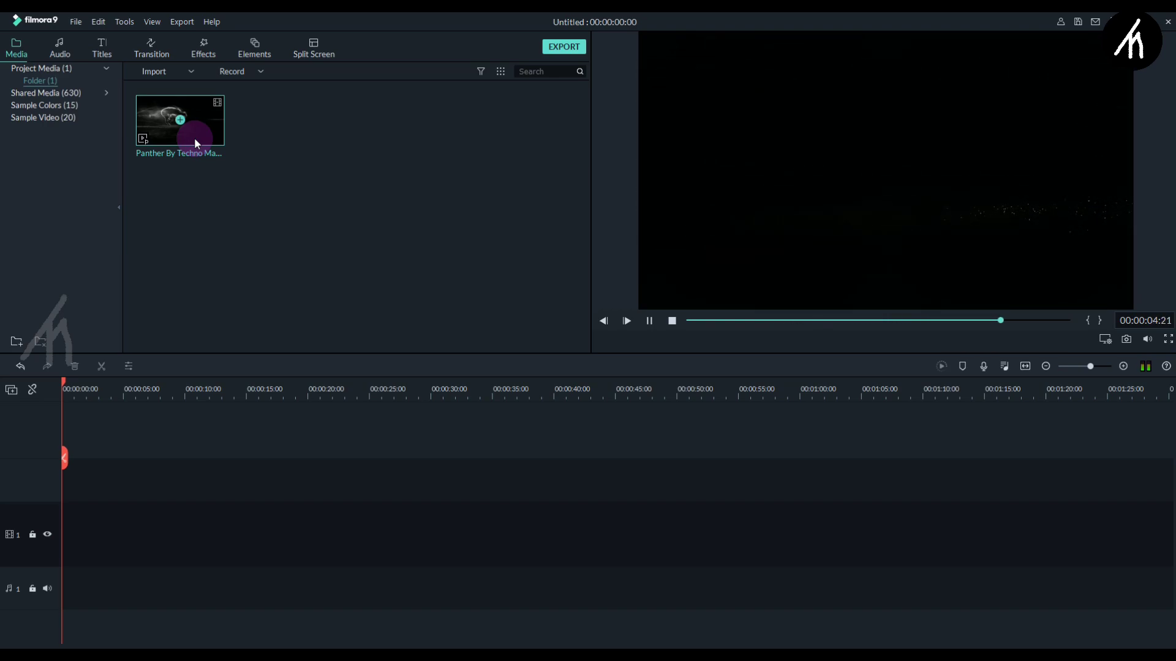
{"action": "left_click_drag", "start_coordinate": [194, 137], "coordinate": [75, 515]}
{"action": "left_click", "coordinate": [605, 367]}
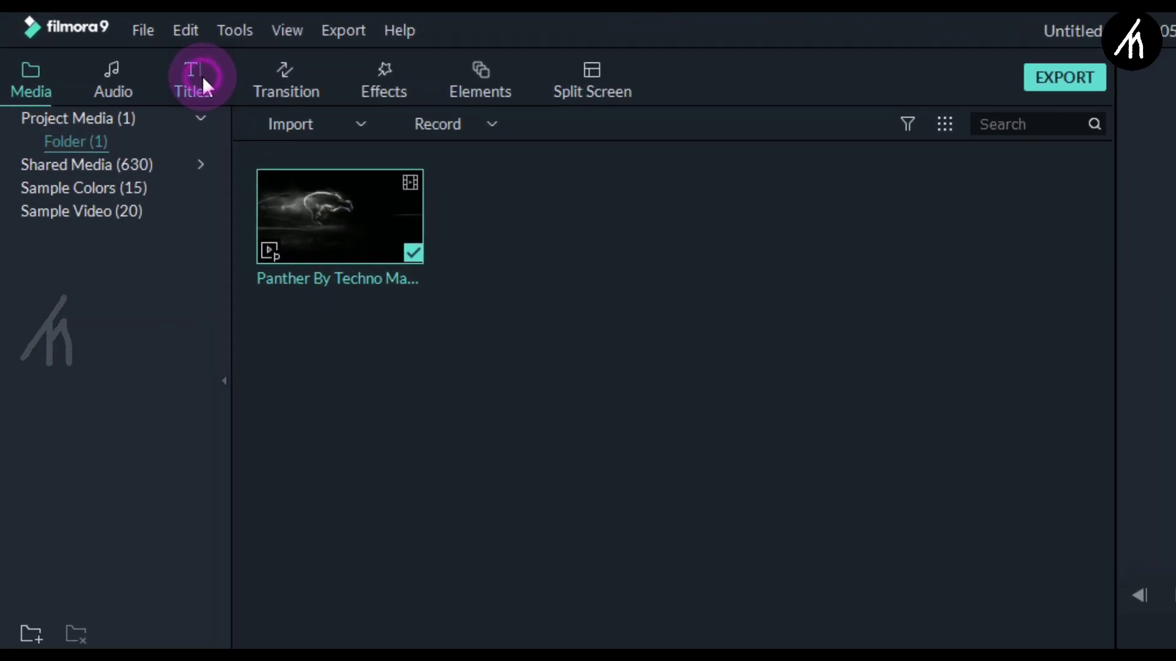
- Add the Default Title template on track 2 above the Panther clip
{"action": "left_click", "coordinate": [107, 47]}
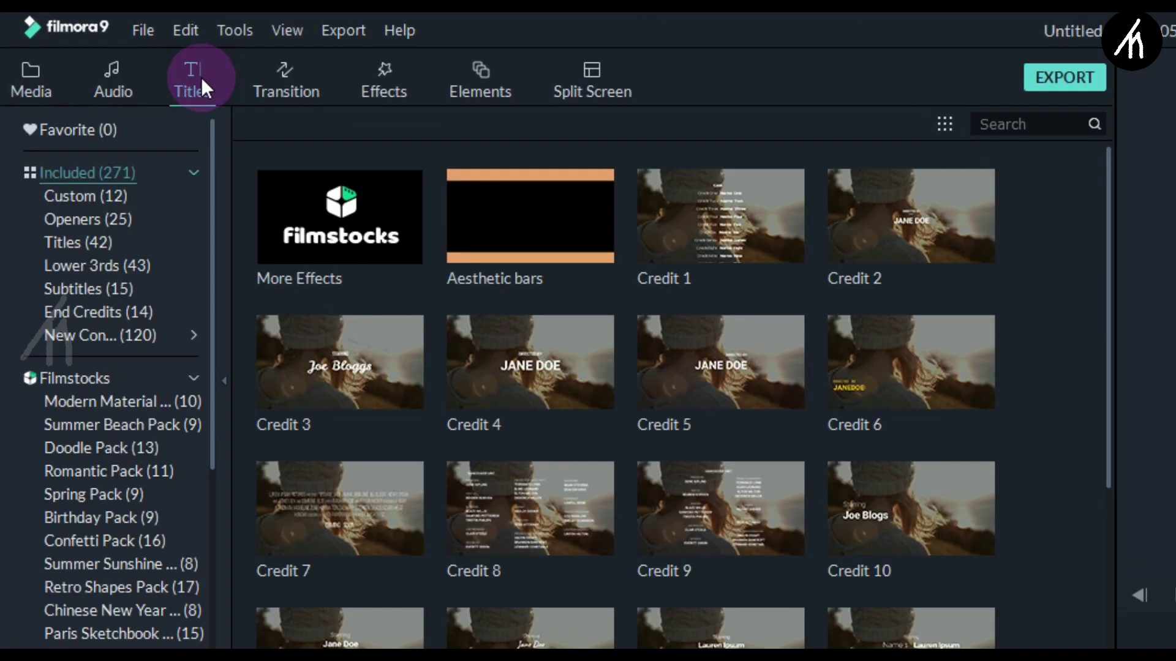
{"action": "left_click", "coordinate": [91, 239]}
{"action": "left_click", "coordinate": [340, 221]}
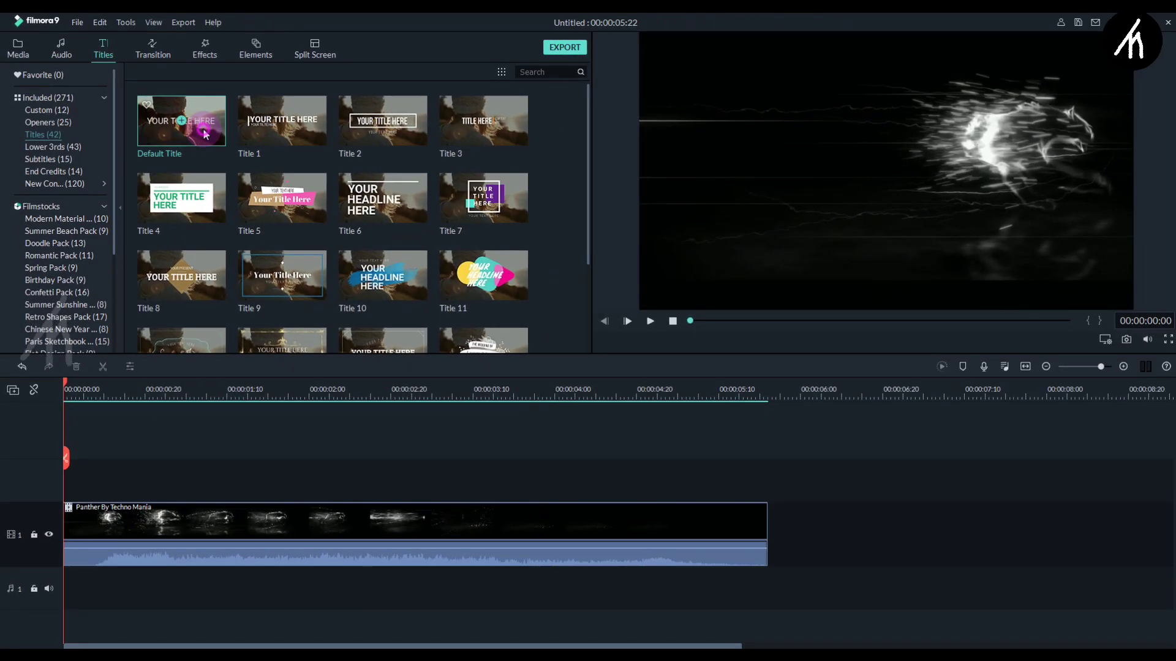
{"action": "left_click_drag", "start_coordinate": [205, 135], "coordinate": [500, 460]}
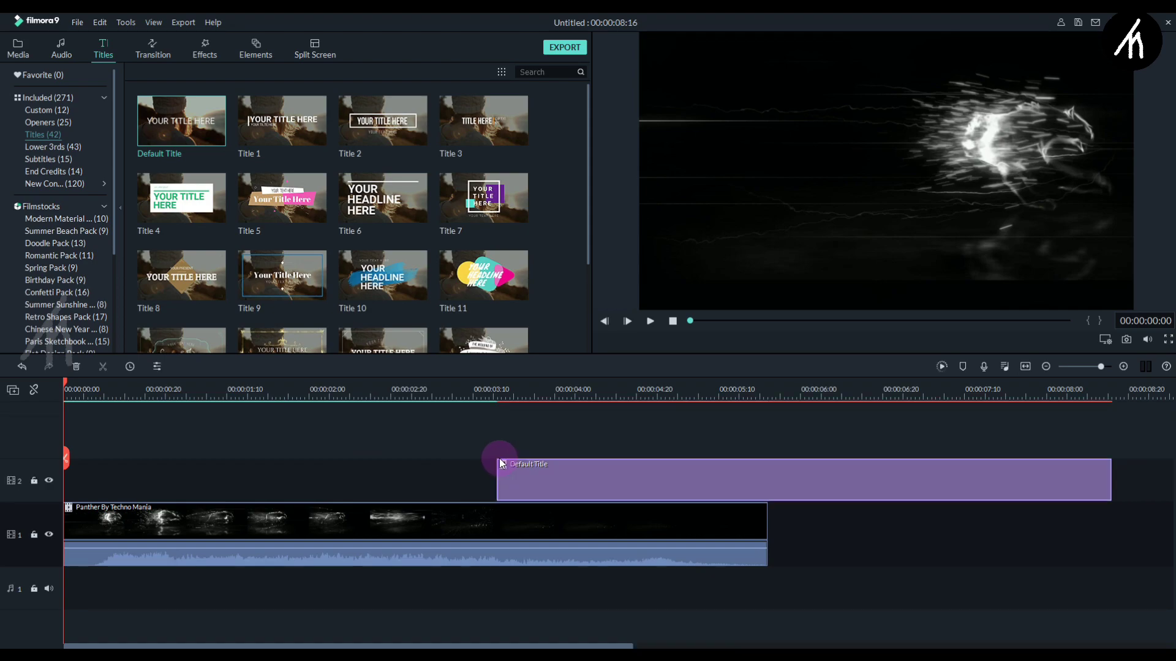
- Start the Default Title at 00:00:02:20 and trim its end to 05:22
{"action": "left_click", "coordinate": [393, 394]}
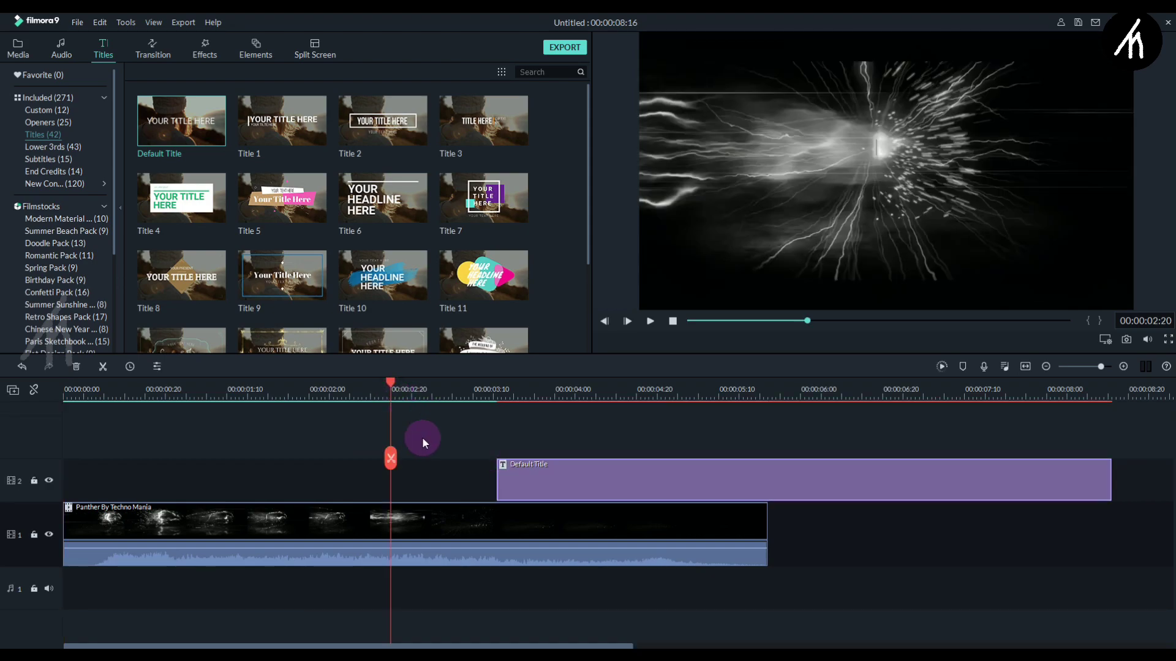
{"action": "left_click", "coordinate": [431, 453]}
{"action": "key", "text": "Left"}
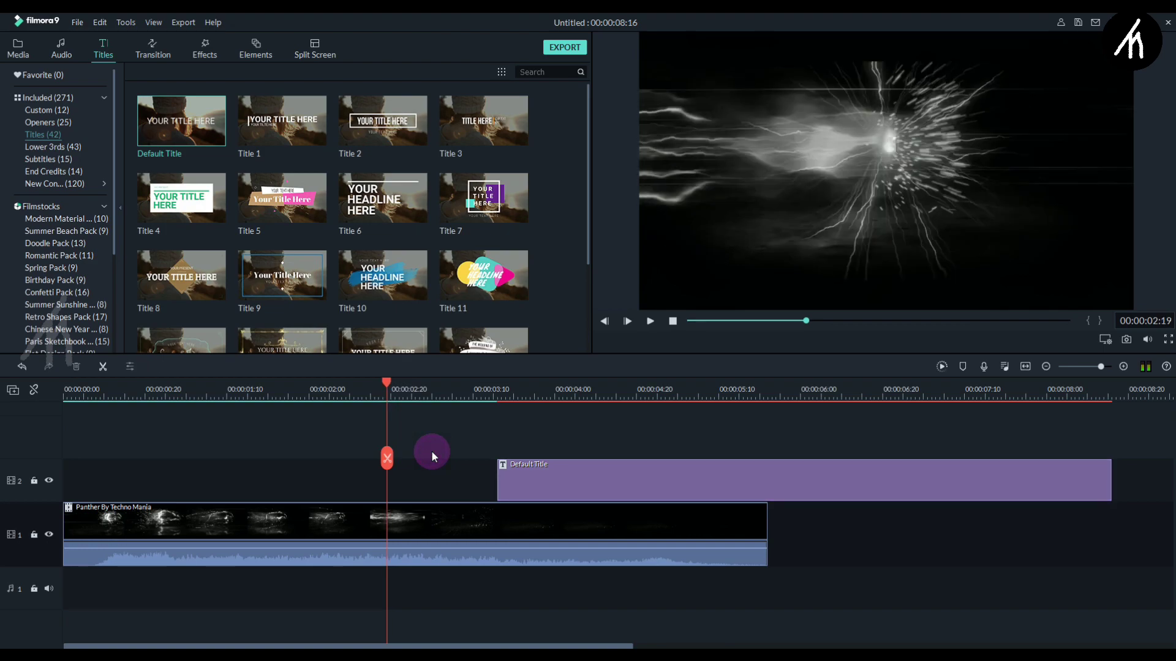
{"action": "key", "text": "Left"}
{"action": "key", "text": "Right"}
{"action": "key", "text": "Right"}
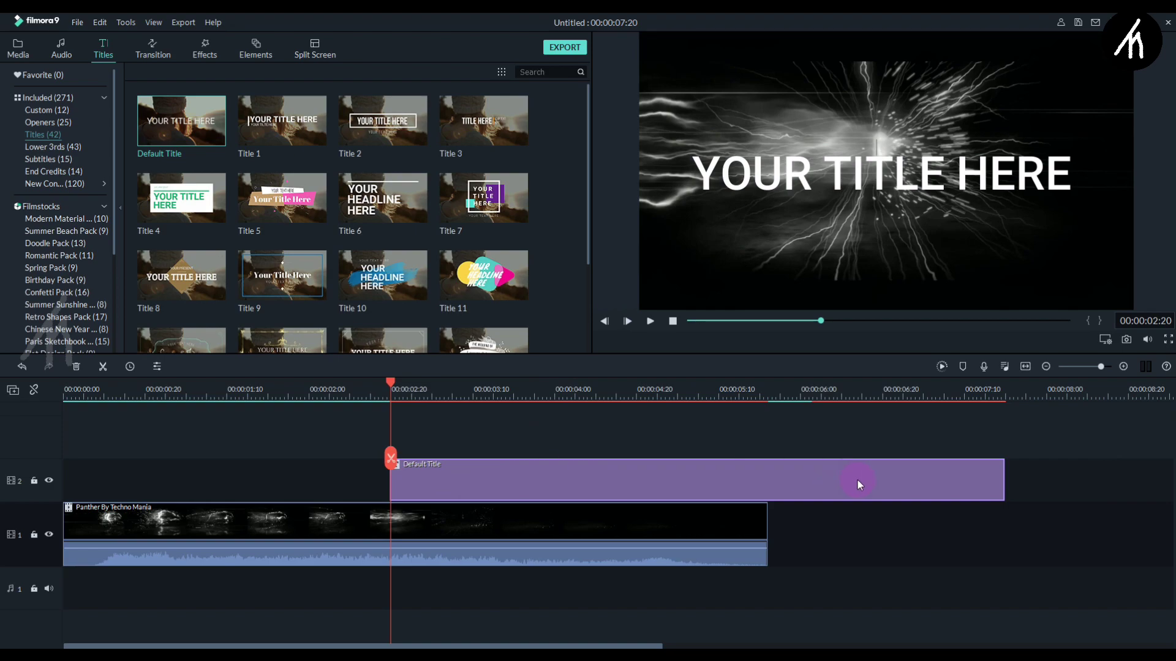
{"action": "left_click_drag", "start_coordinate": [1004, 481], "coordinate": [766, 498]}
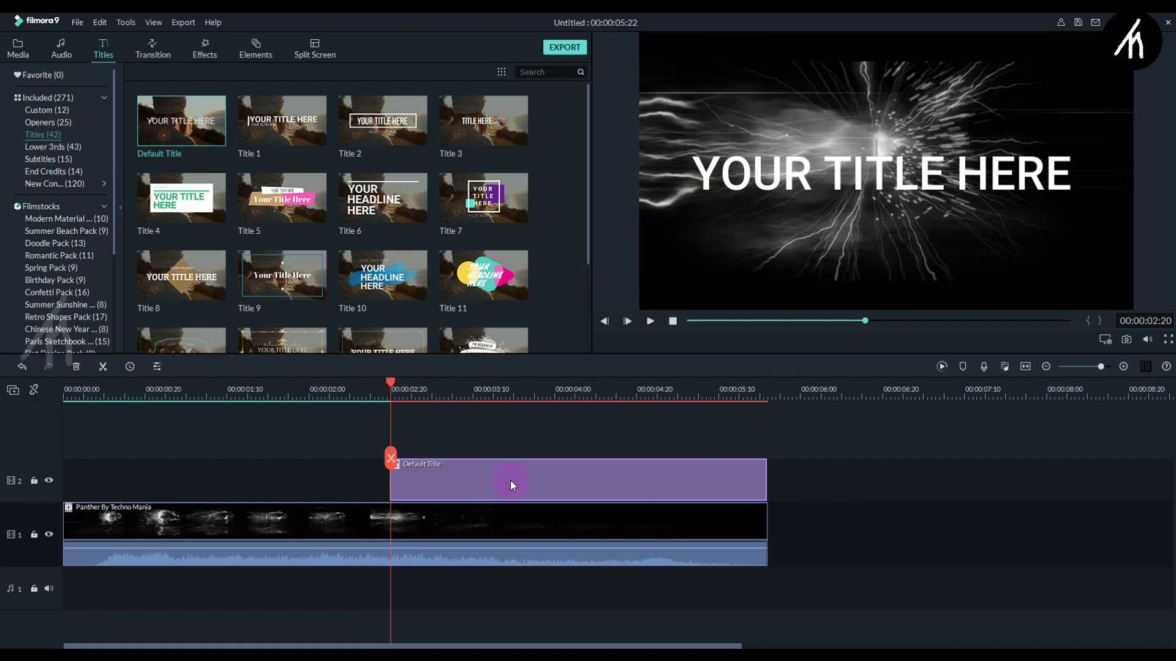
- Open the title in Advanced Text Edit and delete the YOUR TITLE HERE layer
{"action": "double_click", "coordinate": [510, 480]}
{"action": "left_click", "coordinate": [489, 336]}
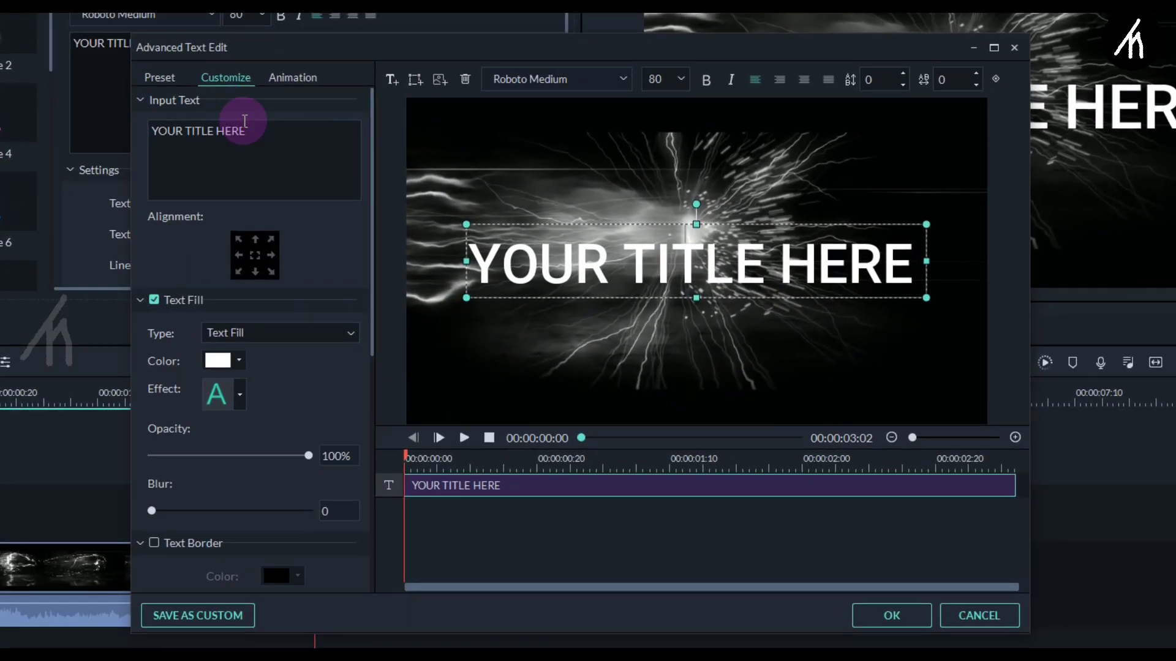
{"action": "left_click", "coordinate": [351, 197]}
{"action": "left_click", "coordinate": [513, 492]}
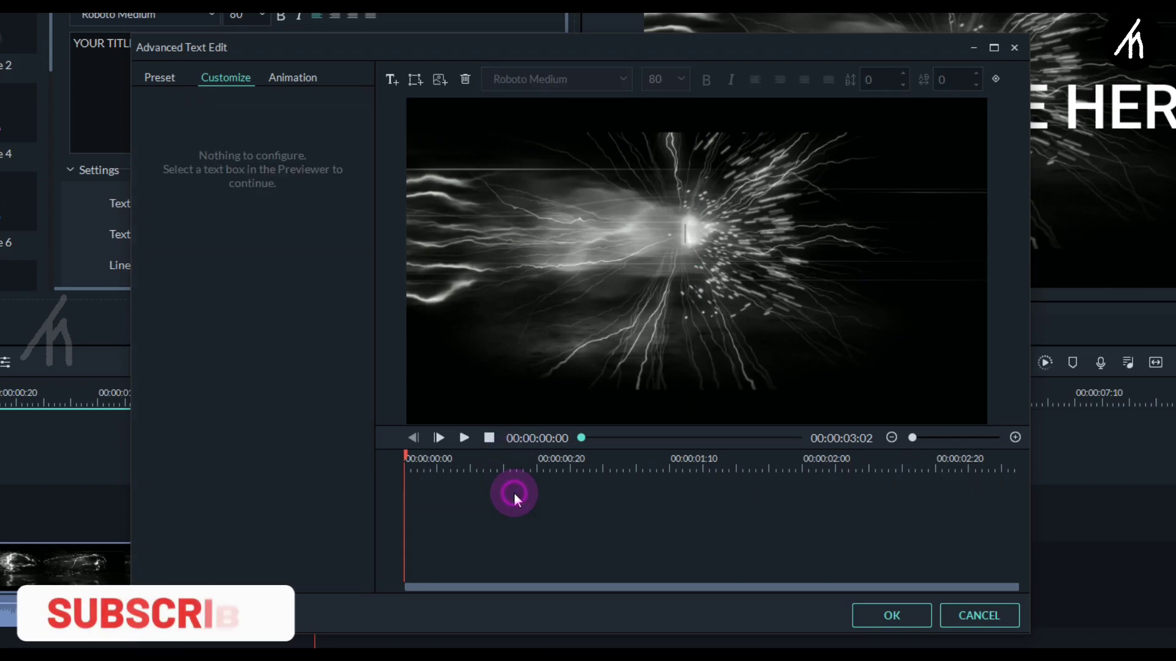
- Add a TECHNO text layer in the Cocogoose font, placed left of centre
{"action": "left_click", "coordinate": [391, 80]}
{"action": "left_click", "coordinate": [332, 141]}
{"action": "left_click", "coordinate": [269, 160]}
{"action": "key", "text": "ctrl+a"}
{"action": "key", "text": "BackSpace"}
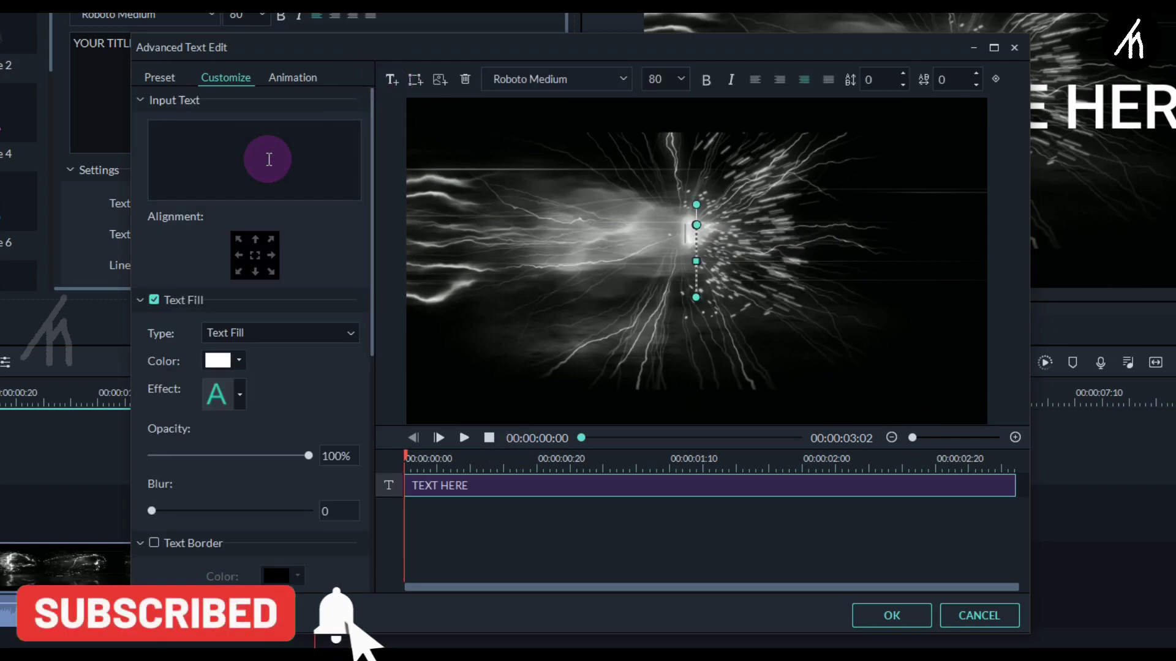
{"action": "type", "text": "TECHNO"}
{"action": "left_click", "coordinate": [568, 80]}
{"action": "type", "text": "COCOGoose"}
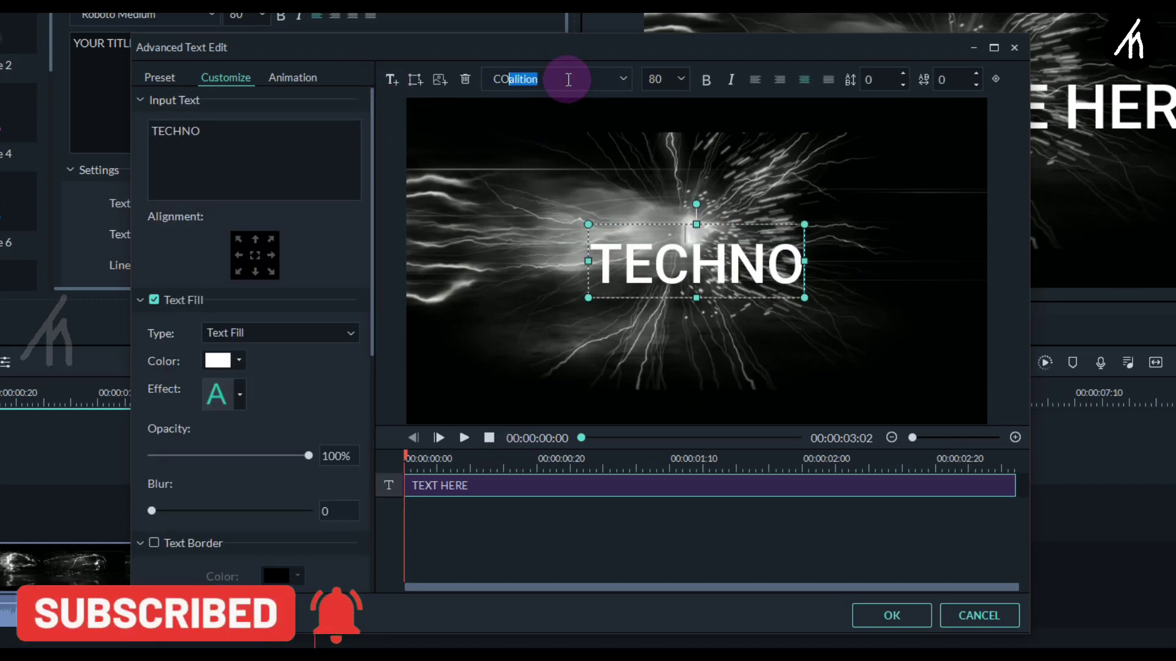
{"action": "key", "text": "Return"}
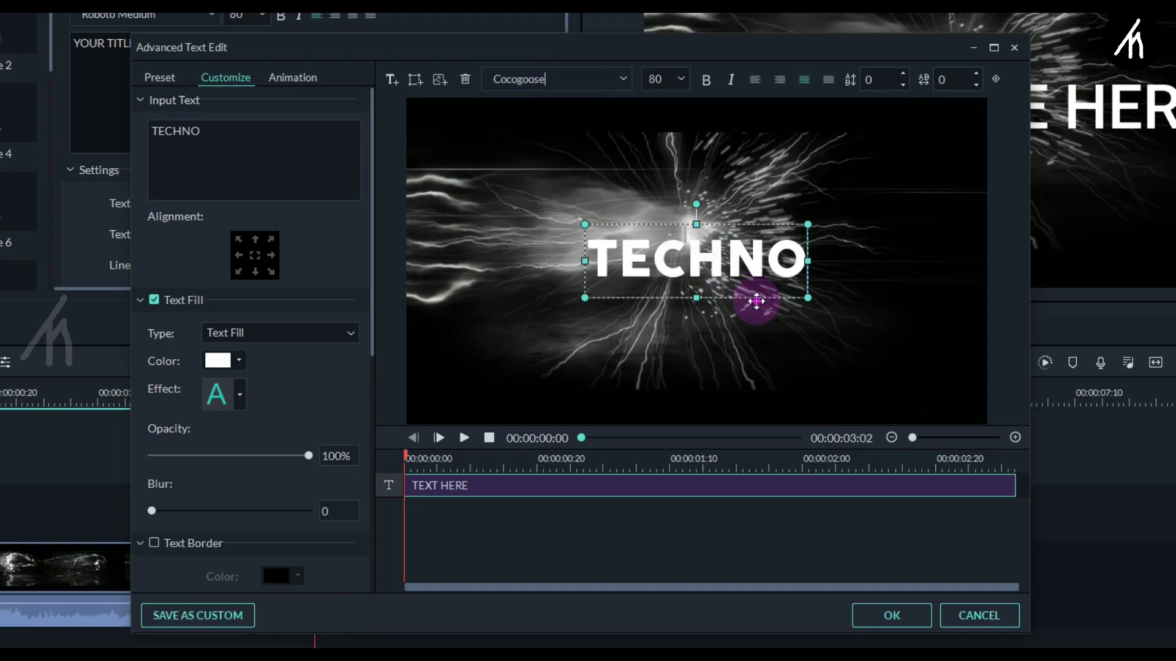
{"action": "left_click_drag", "start_coordinate": [750, 301], "coordinate": [649, 302]}
- Add a MANIA text layer just right of TECHNO and fine-tune TECHNO's position
{"action": "left_click", "coordinate": [392, 83]}
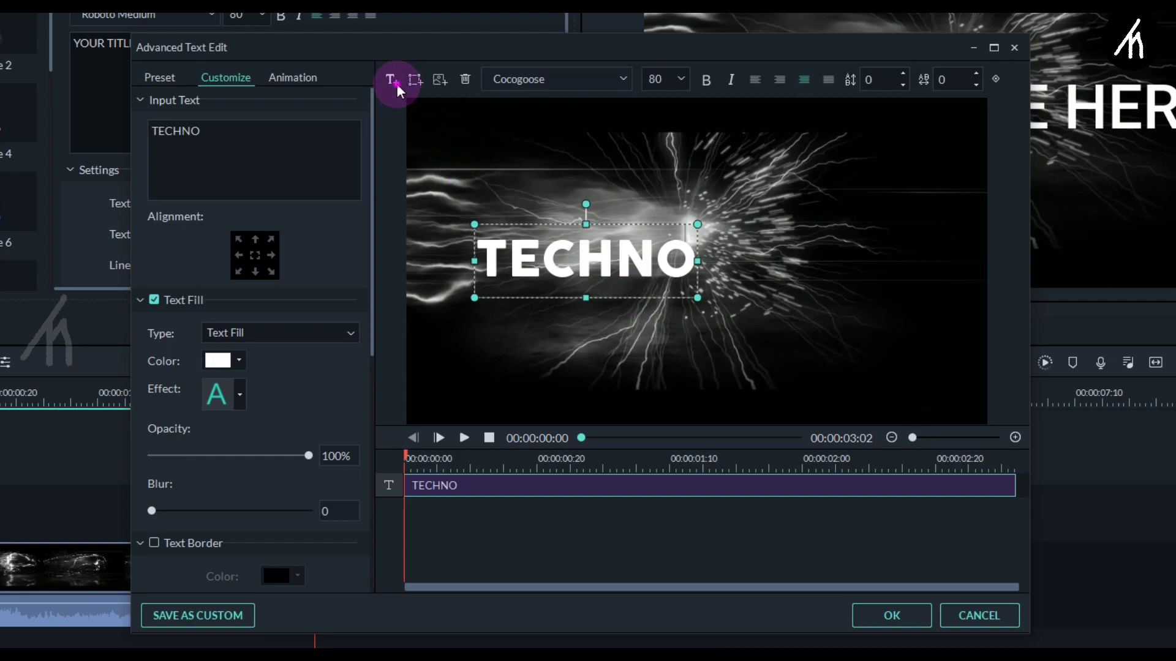
{"action": "left_click", "coordinate": [259, 154]}
{"action": "type", "text": "MANIA"}
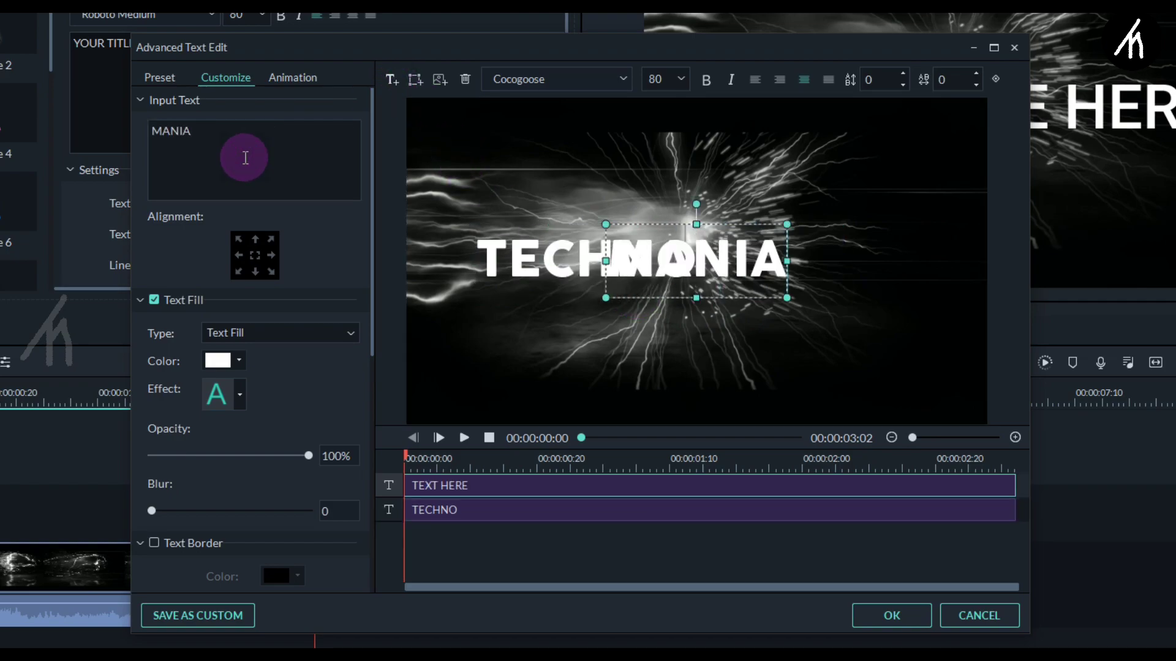
{"action": "left_click_drag", "start_coordinate": [758, 301], "coordinate": [870, 302]}
{"action": "left_click", "coordinate": [634, 263]}
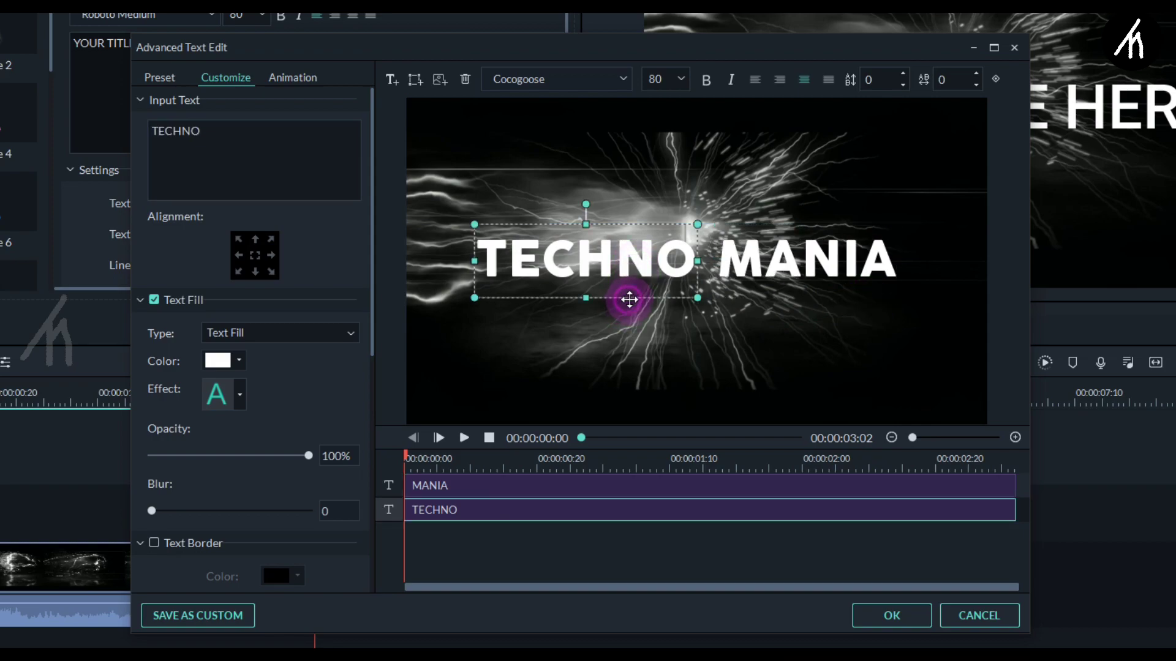
{"action": "left_click_drag", "start_coordinate": [629, 299], "coordinate": [633, 299]}
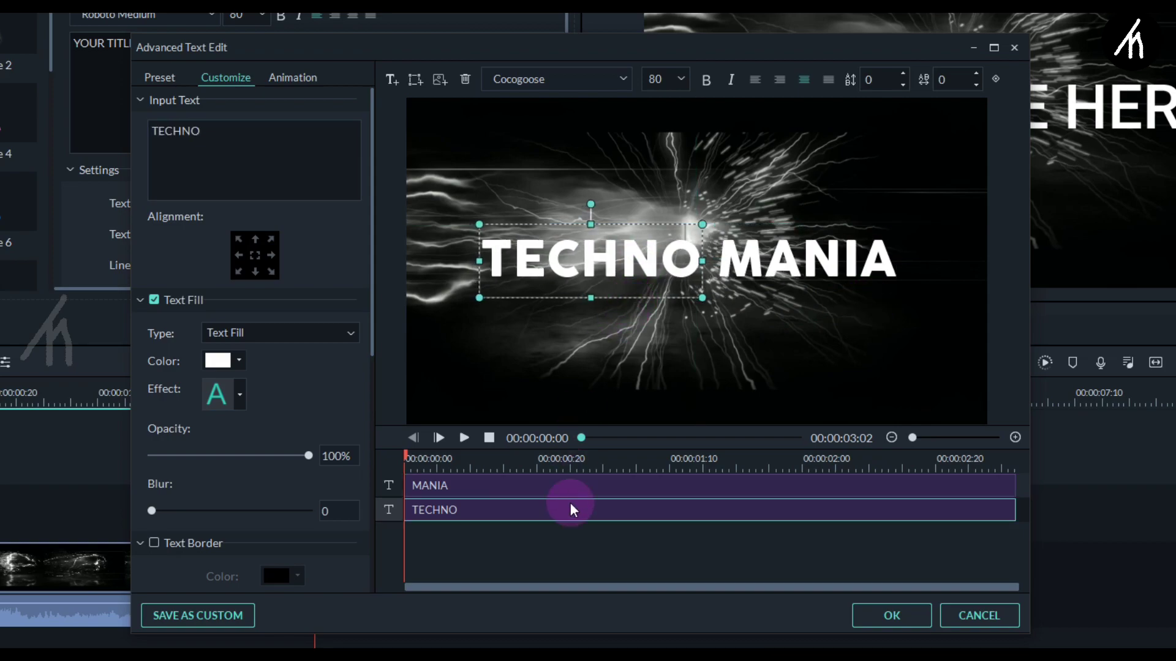
{"action": "left_click", "coordinate": [591, 554]}
{"action": "left_click", "coordinate": [471, 510]}
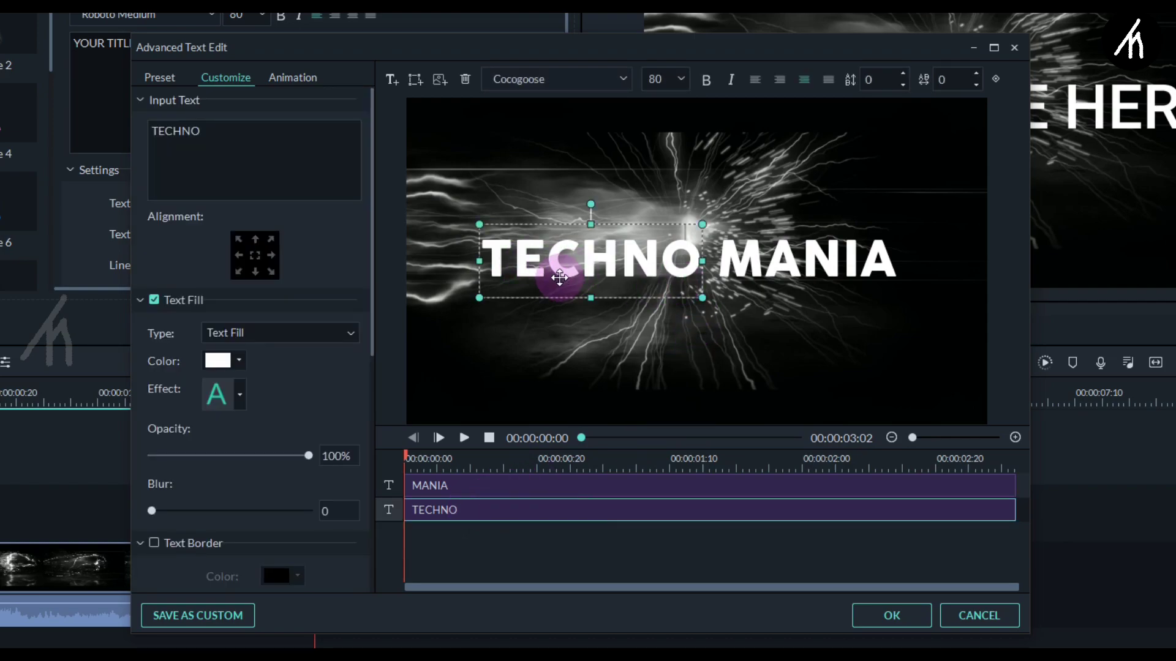
- Give TECHNO the Right Dir Insert animation and MANIA the Left Dir Insert animation
{"action": "left_click", "coordinate": [294, 79]}
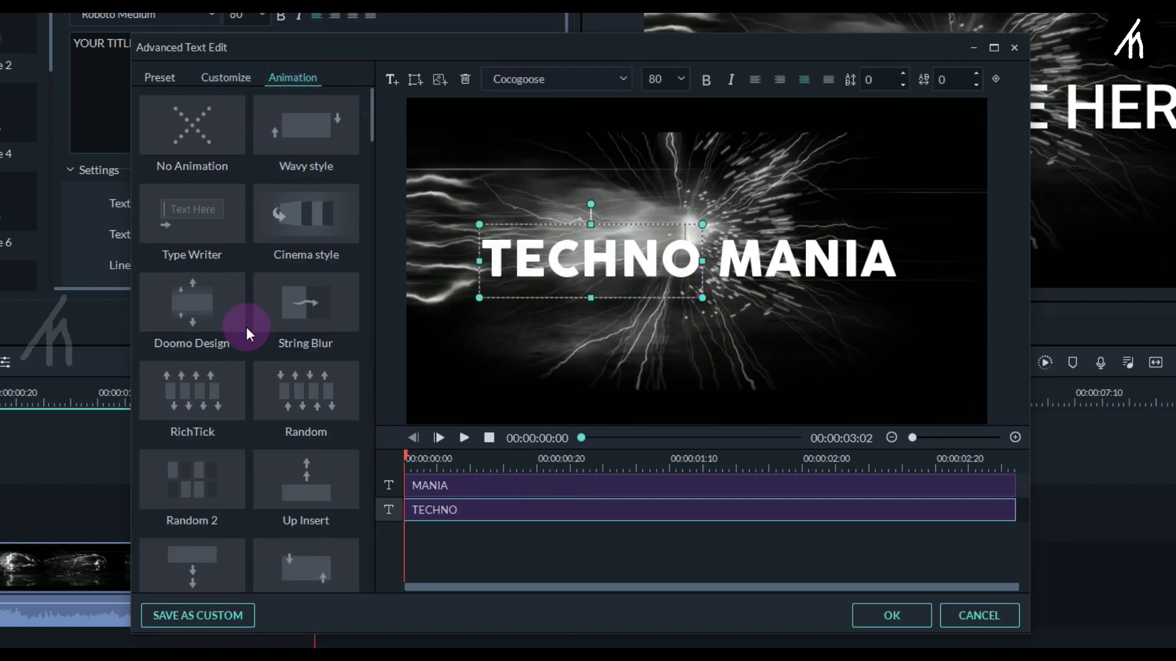
{"action": "scroll", "coordinate": [246, 326], "scroll_direction": "down", "scroll_amount": 5}
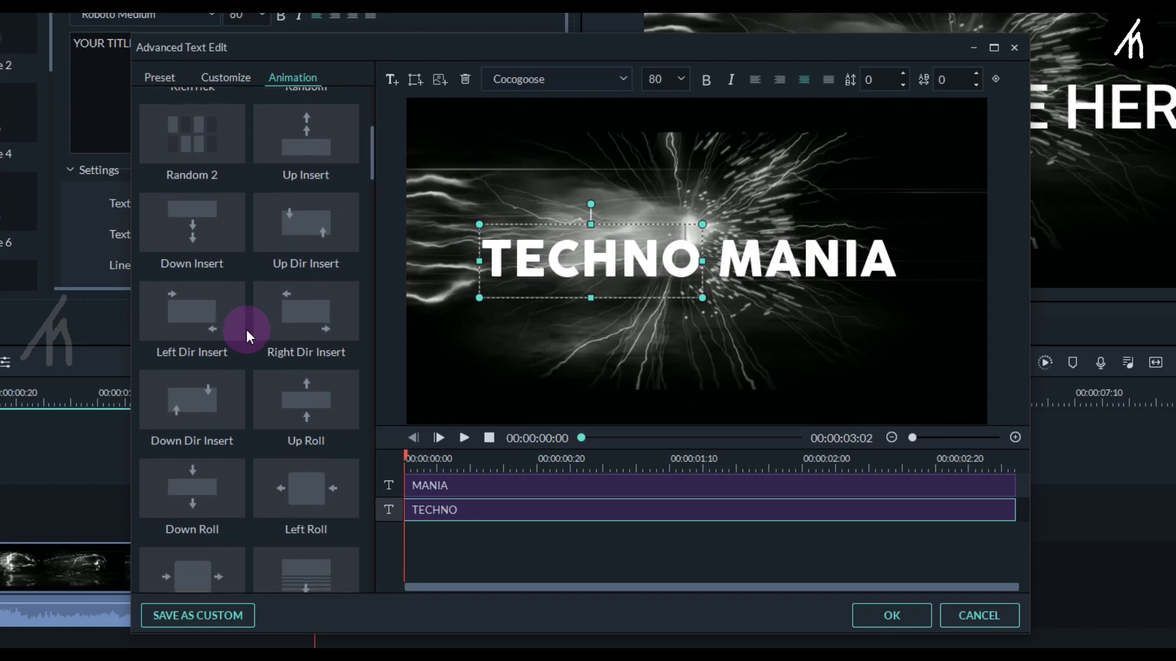
{"action": "double_click", "coordinate": [297, 305]}
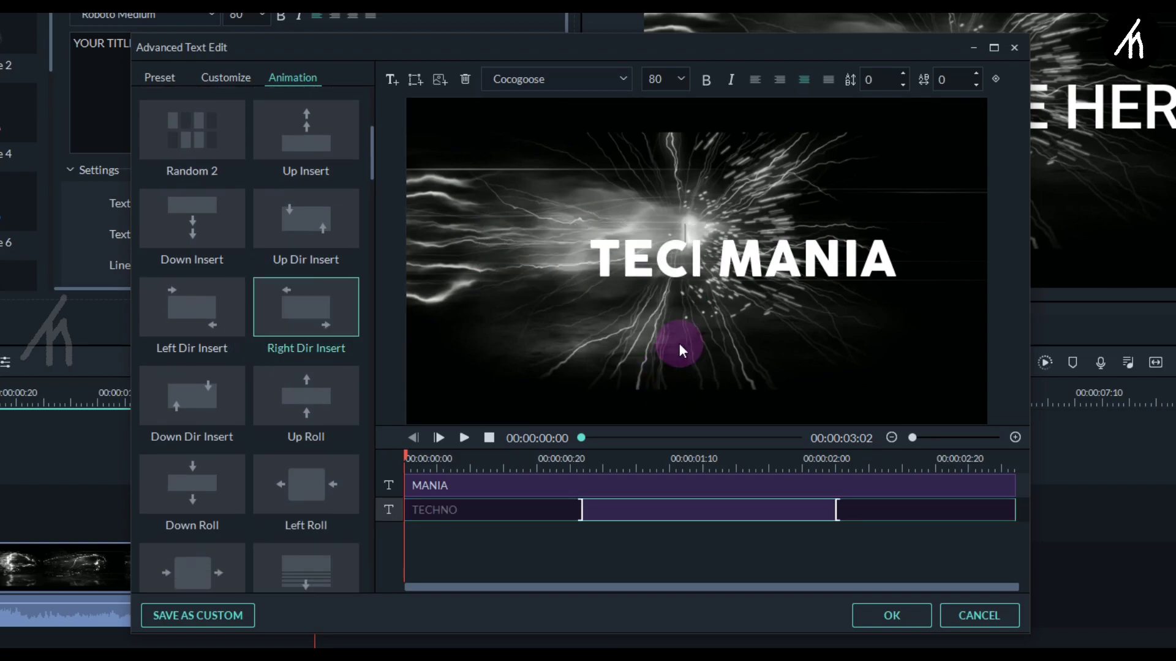
{"action": "left_click", "coordinate": [667, 487]}
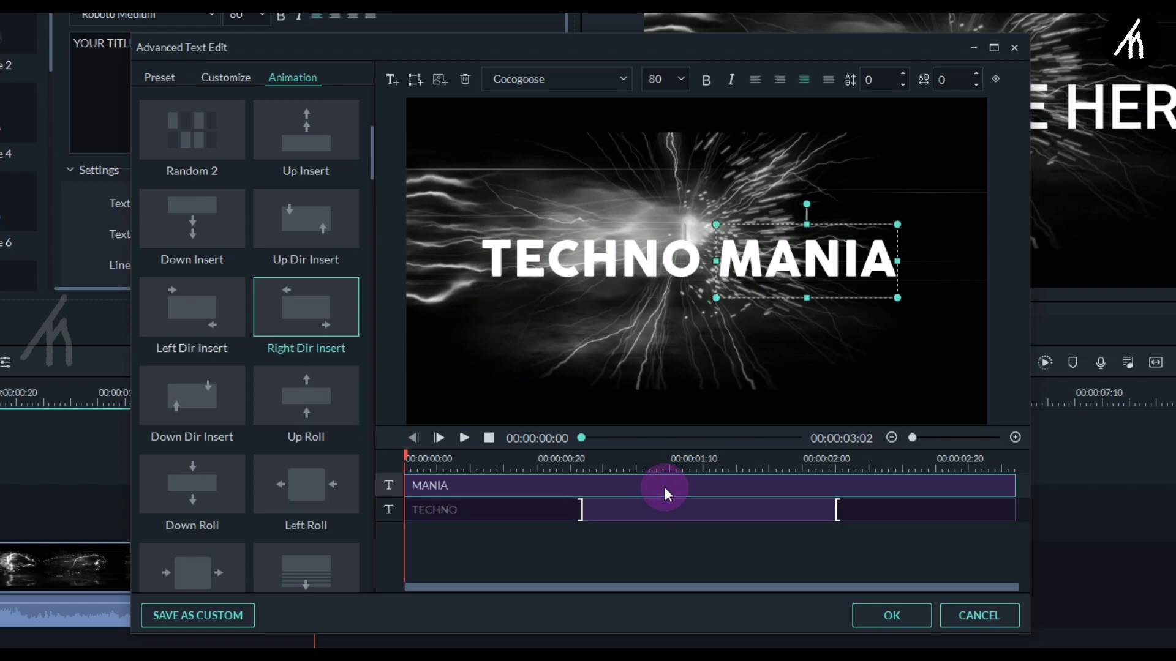
{"action": "double_click", "coordinate": [182, 318]}
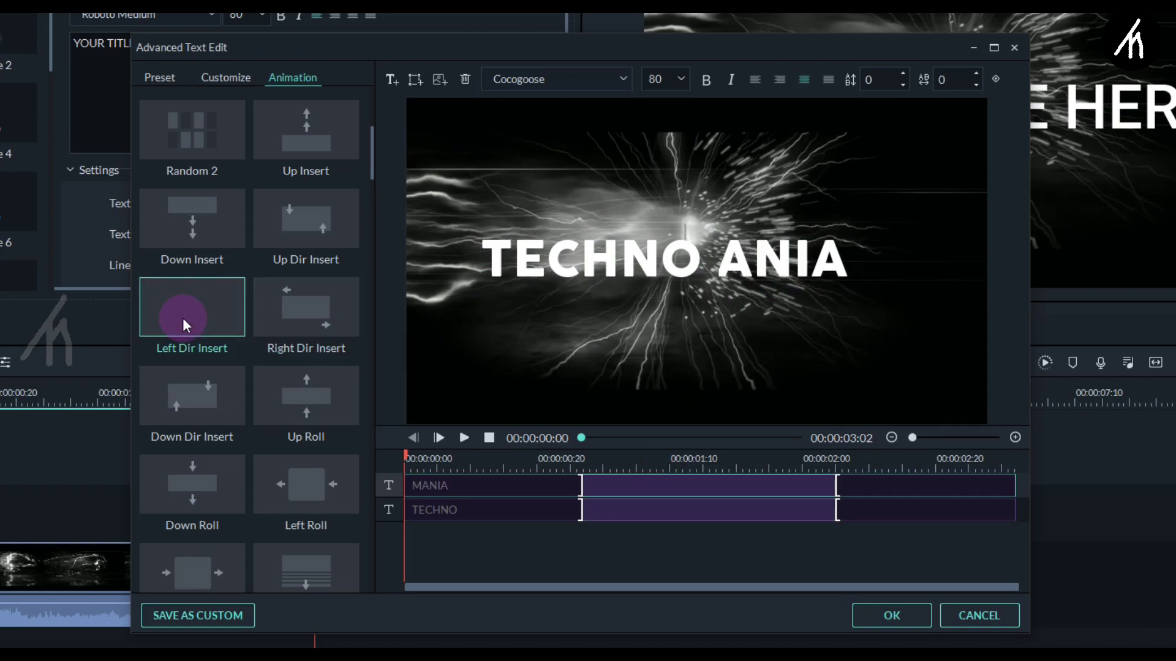
- Stretch the MANIA and TECHNO layers from the title's start to its end
{"action": "left_click", "coordinate": [598, 556]}
{"action": "left_click_drag", "start_coordinate": [836, 481], "coordinate": [1060, 480]}
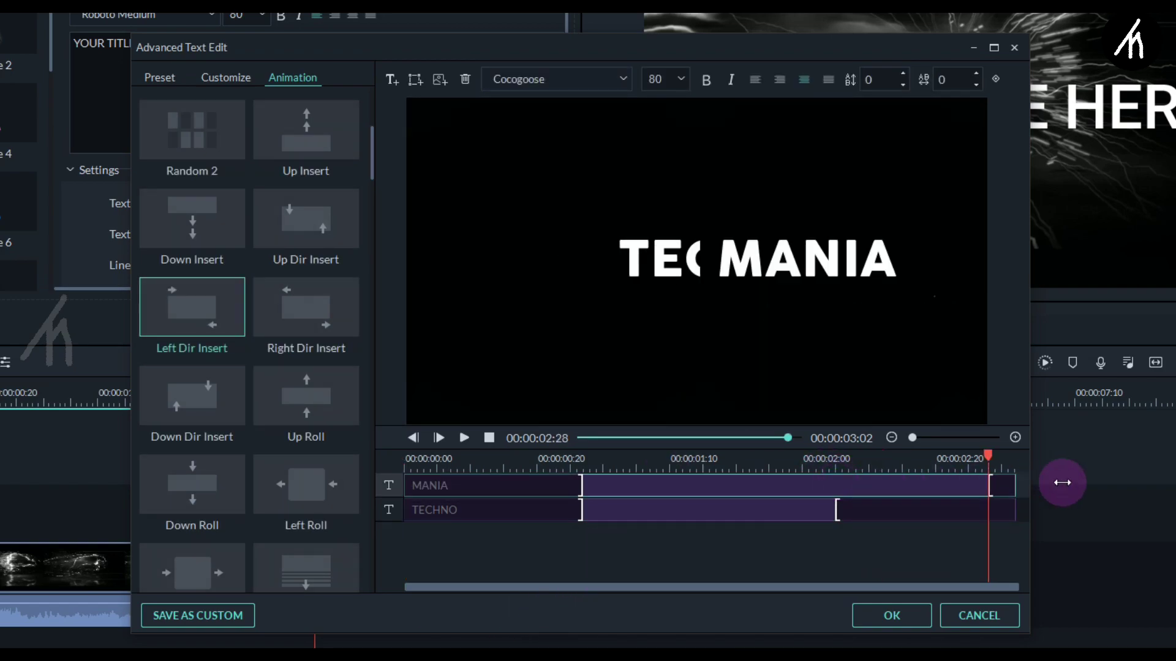
{"action": "left_click_drag", "start_coordinate": [837, 510], "coordinate": [1021, 512]}
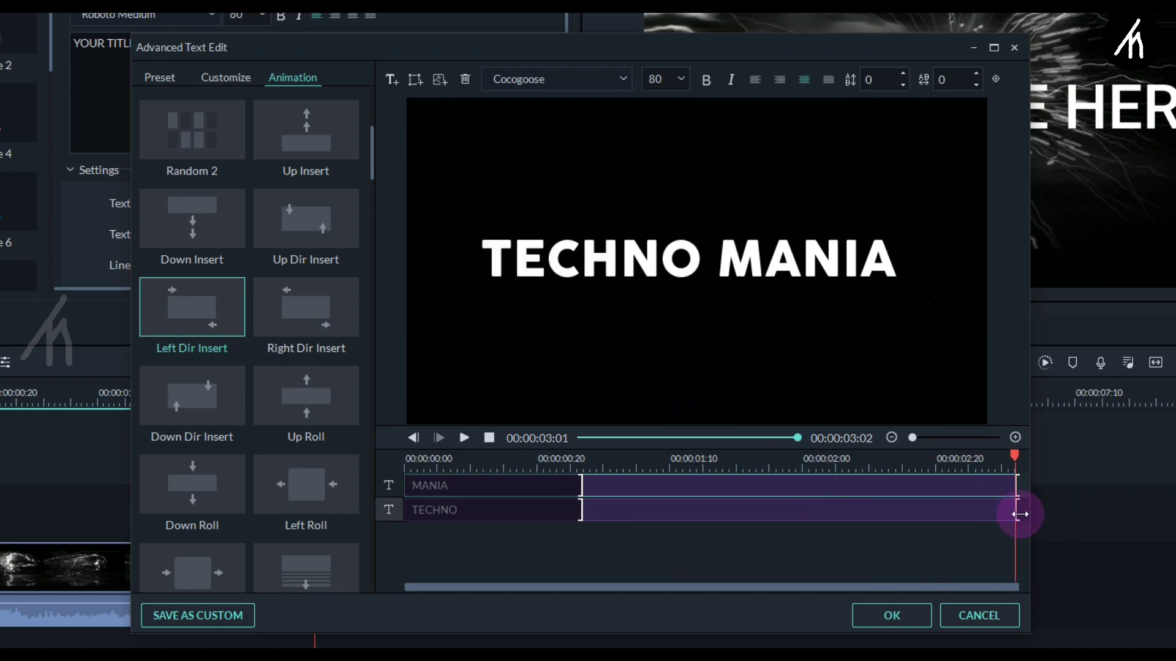
{"action": "left_click", "coordinate": [586, 439]}
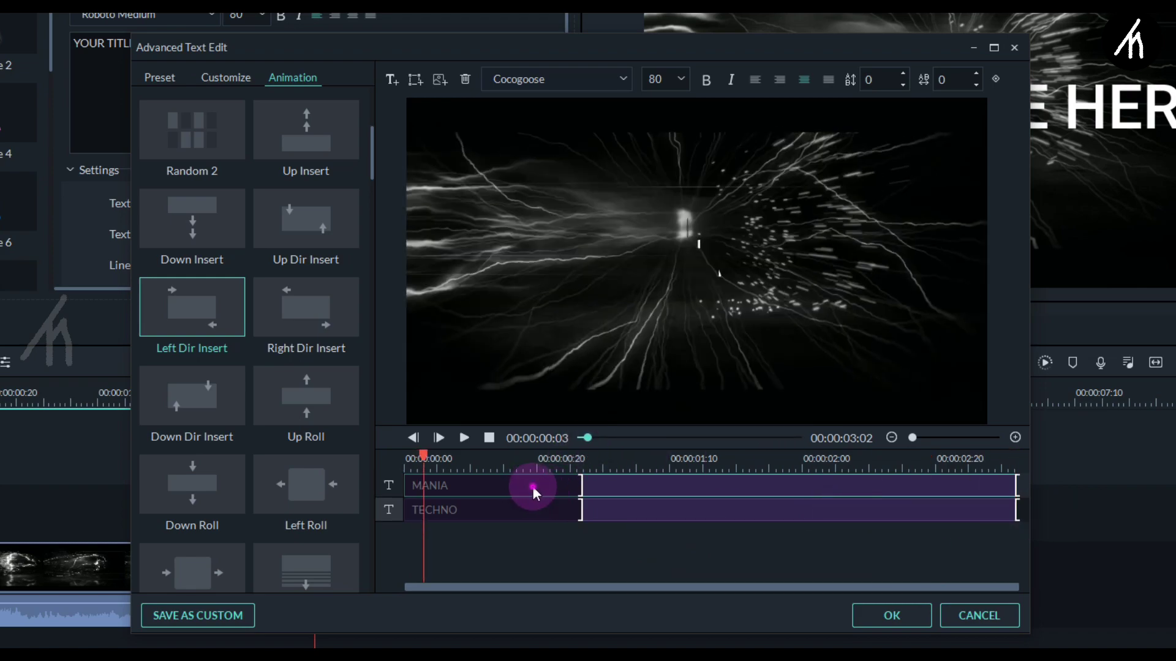
{"action": "left_click", "coordinate": [568, 490]}
{"action": "left_click", "coordinate": [576, 490]}
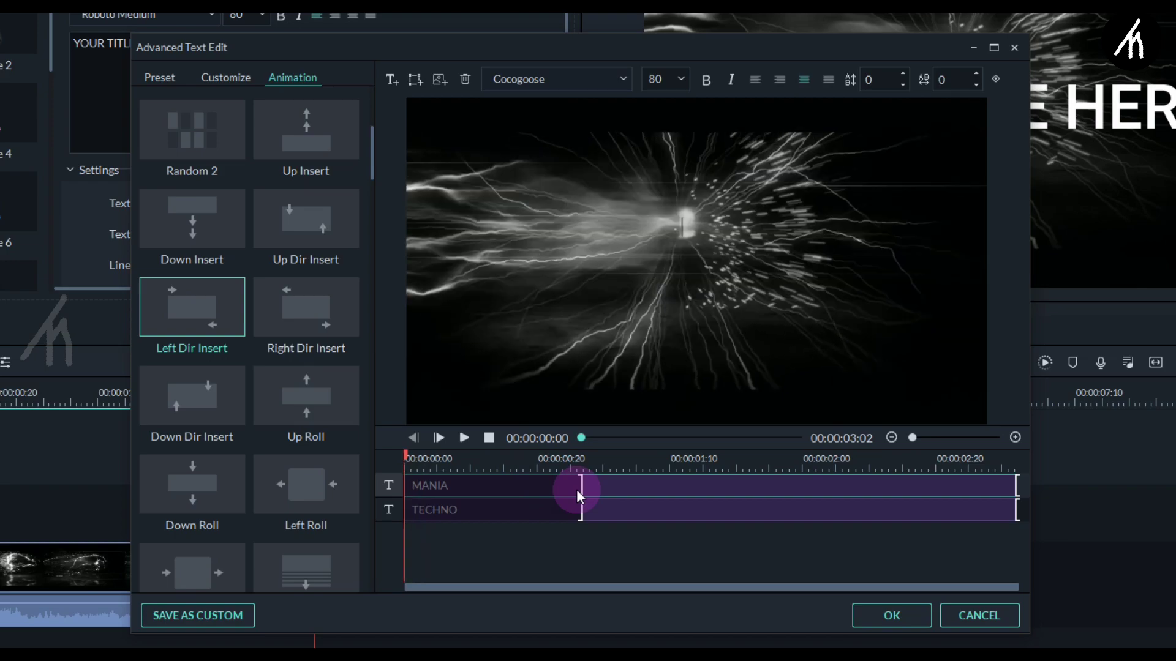
{"action": "left_click", "coordinate": [576, 490]}
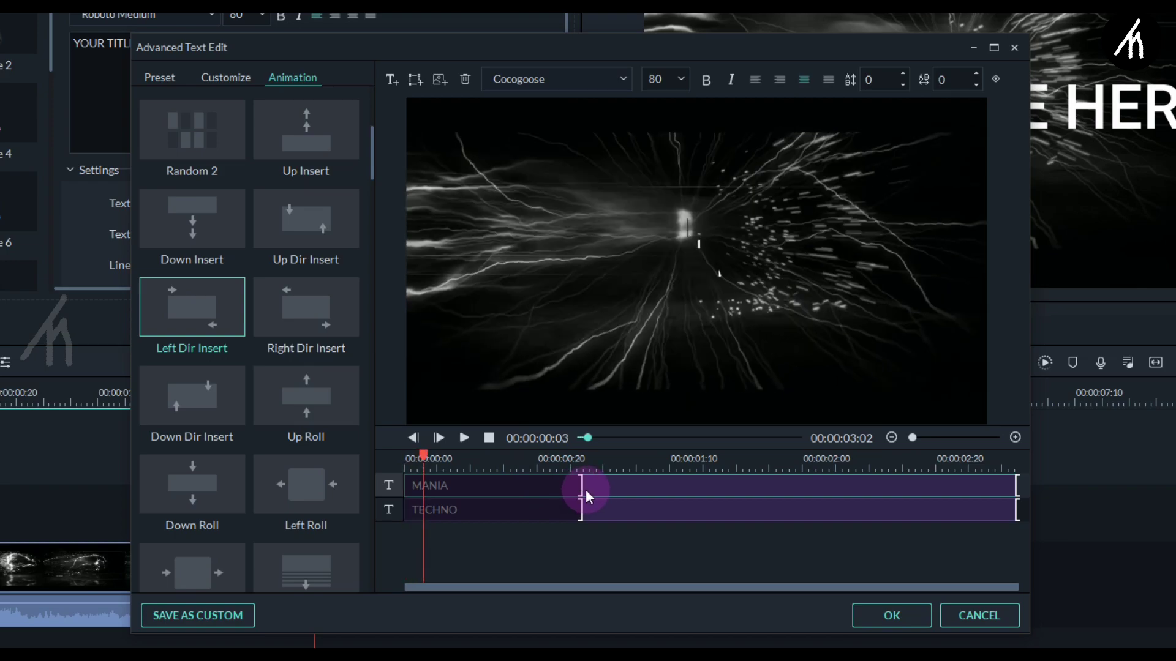
{"action": "left_click_drag", "start_coordinate": [582, 486], "coordinate": [420, 491]}
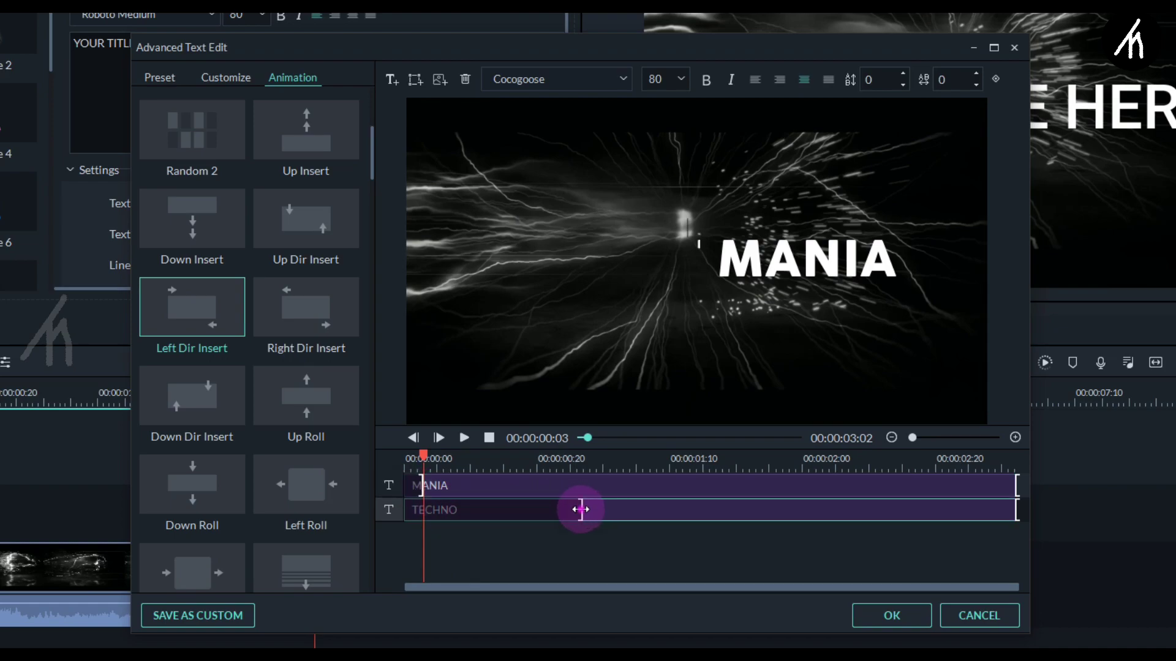
{"action": "left_click_drag", "start_coordinate": [581, 509], "coordinate": [420, 525]}
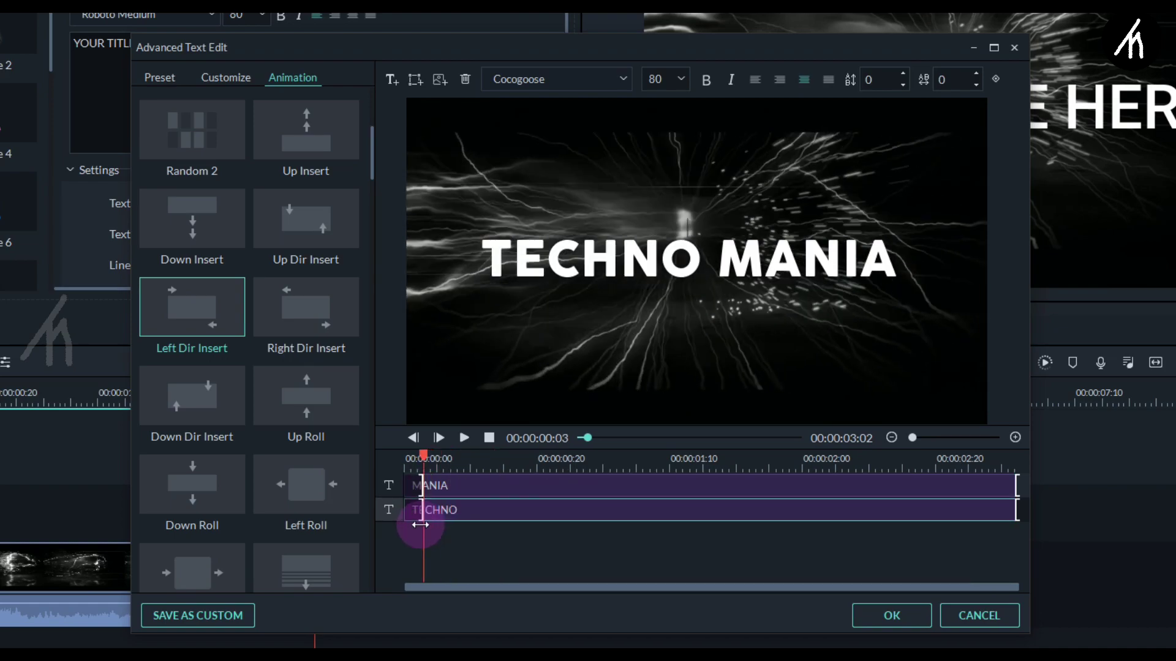
- Apply the title edits and play back TECHNO MANIA over the panther footage
{"action": "left_click", "coordinate": [884, 622]}
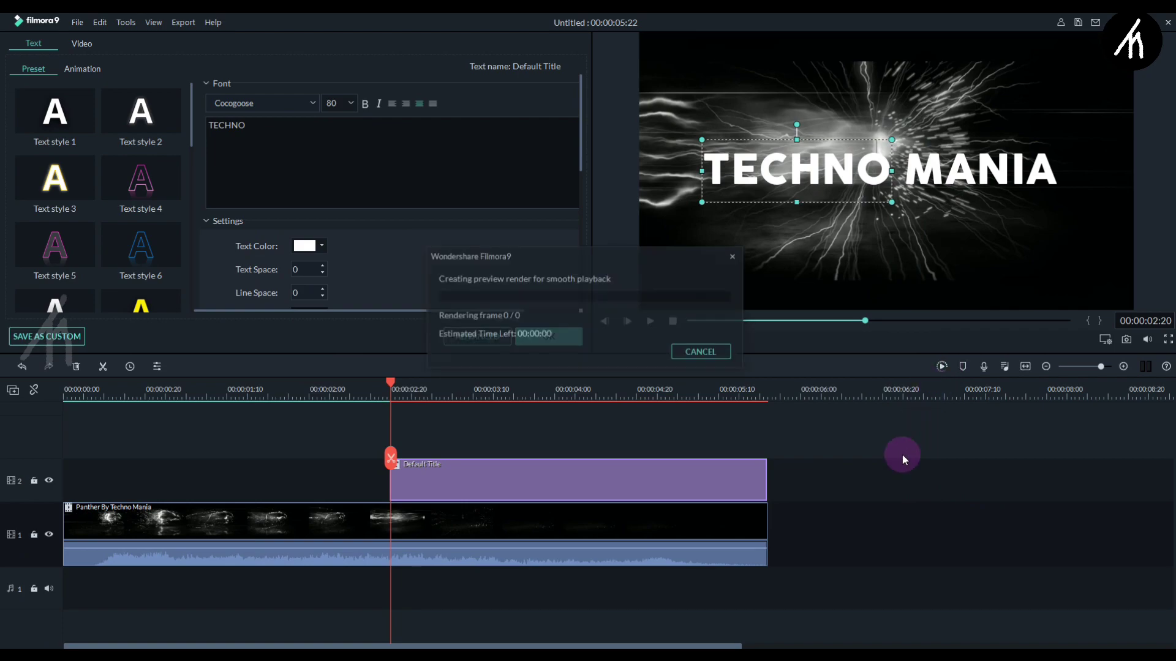
{"action": "left_click", "coordinate": [269, 392]}
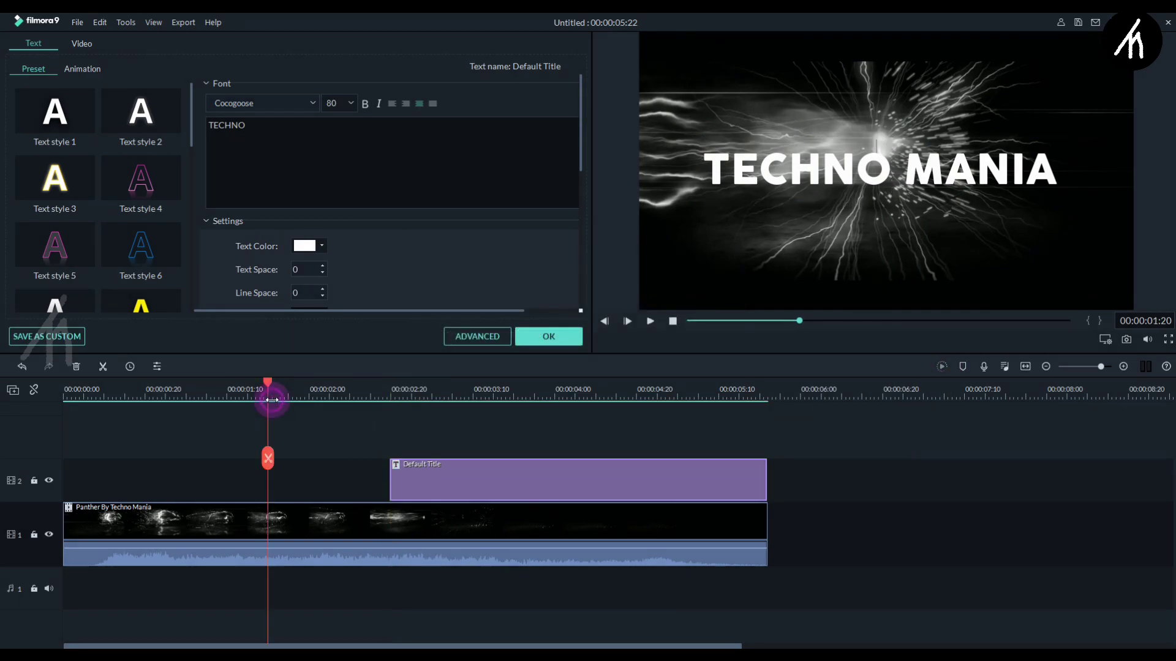
{"action": "left_click", "coordinate": [688, 323]}
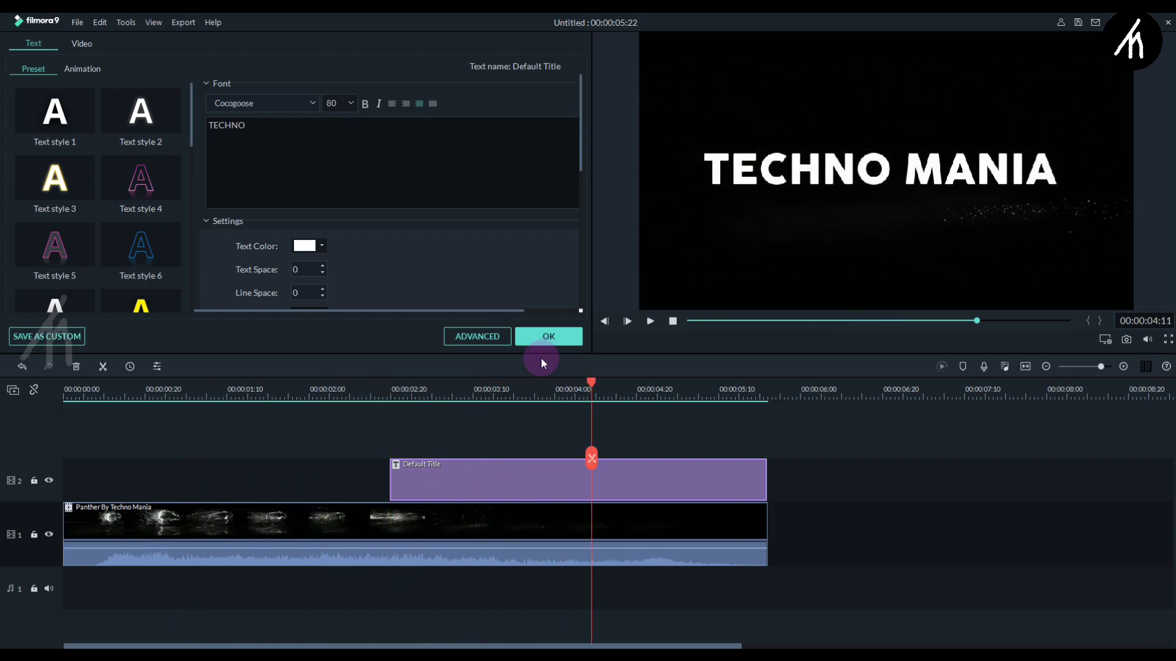
{"action": "left_click", "coordinate": [376, 397]}
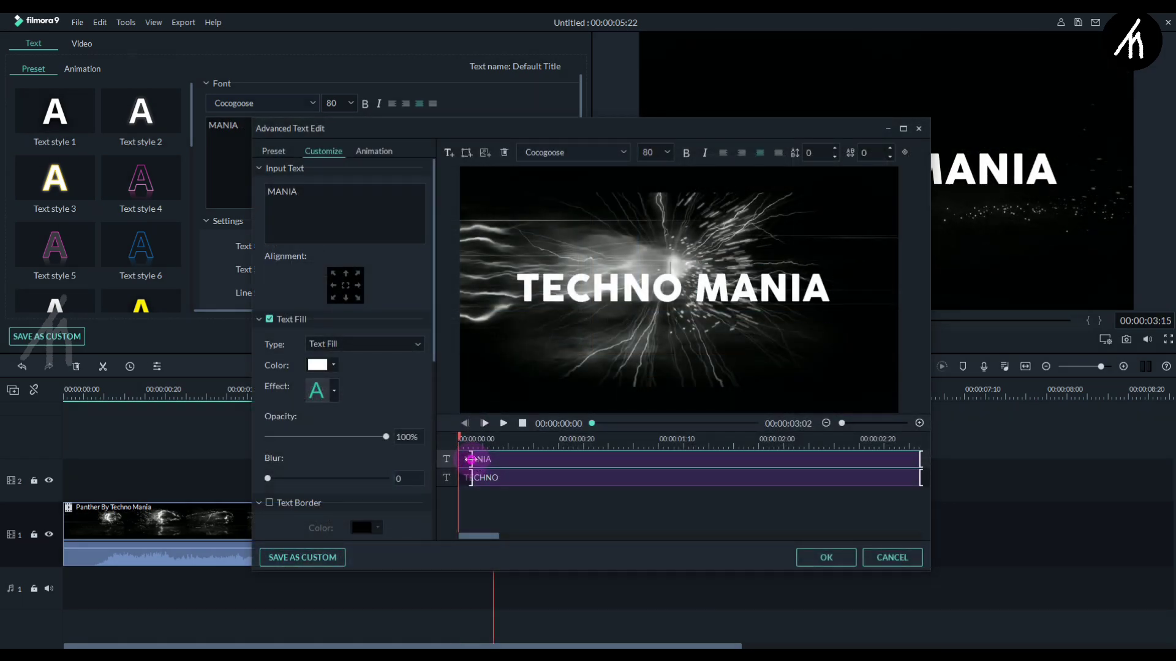
- Start MANIA's animation slightly earlier and snap the title clip's start to about 2:16
{"action": "left_click_drag", "start_coordinate": [468, 460], "coordinate": [462, 459]}
{"action": "left_click", "coordinate": [468, 478]}
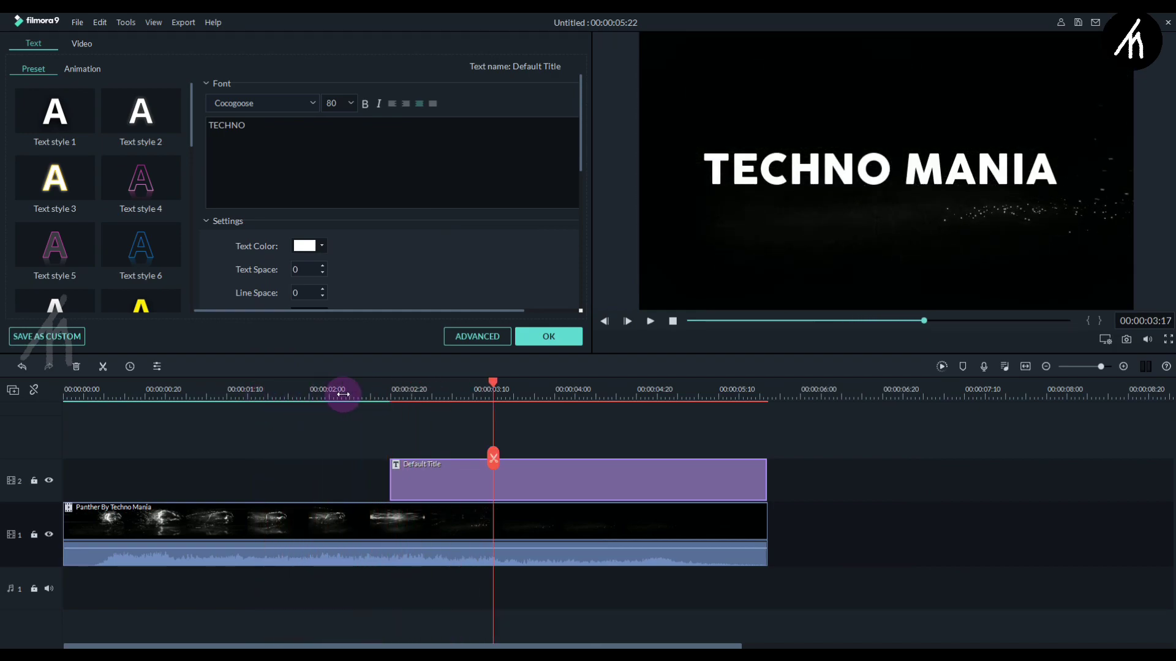
{"action": "left_click", "coordinate": [375, 387]}
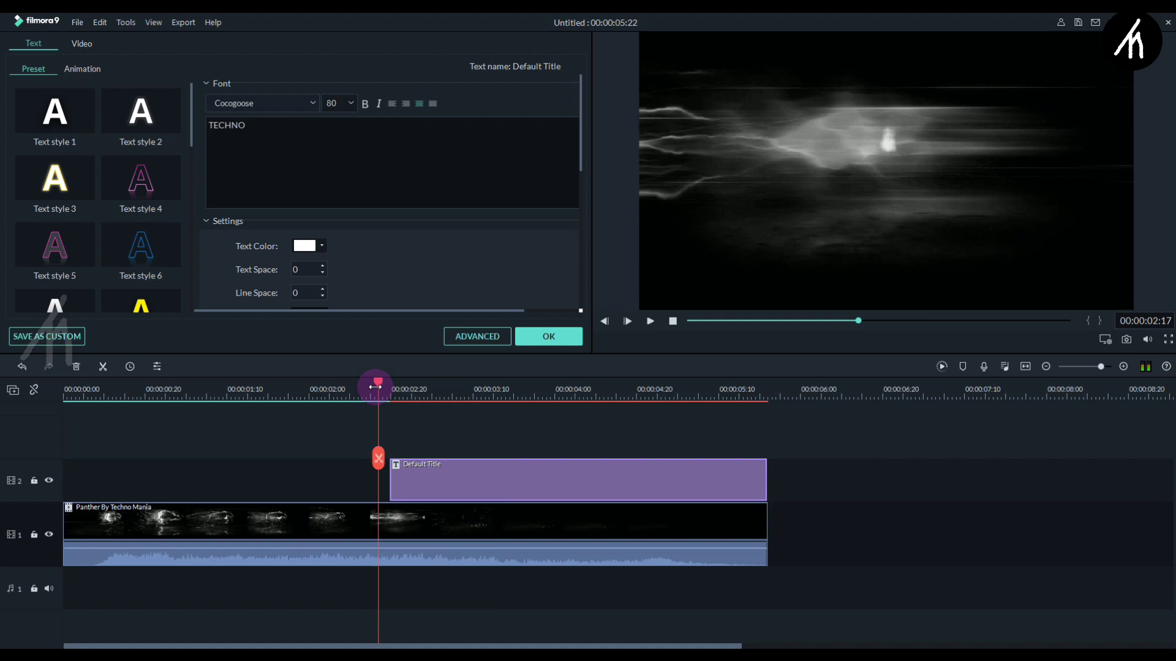
{"action": "left_click_drag", "start_coordinate": [375, 387], "coordinate": [387, 387]}
{"action": "left_click_drag", "start_coordinate": [441, 481], "coordinate": [445, 483]}
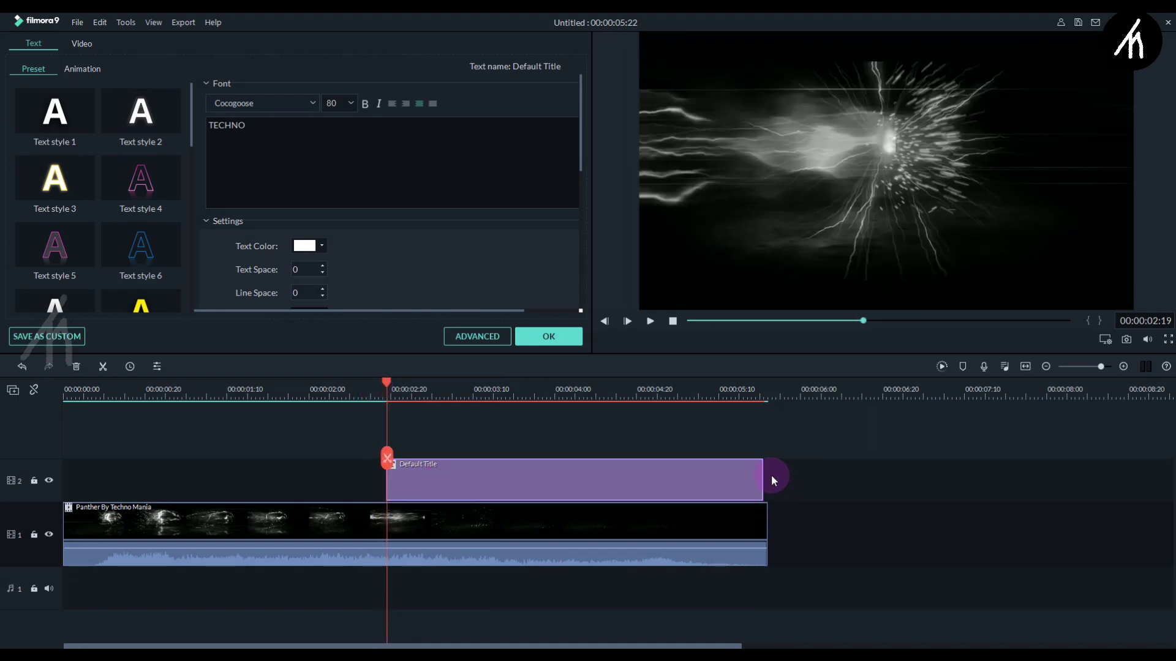
- Extend the title to end with the panther video and play the project from the start
{"action": "left_click_drag", "start_coordinate": [763, 476], "coordinate": [766, 480]}
{"action": "left_click", "coordinate": [98, 391]}
{"action": "key", "text": "space"}
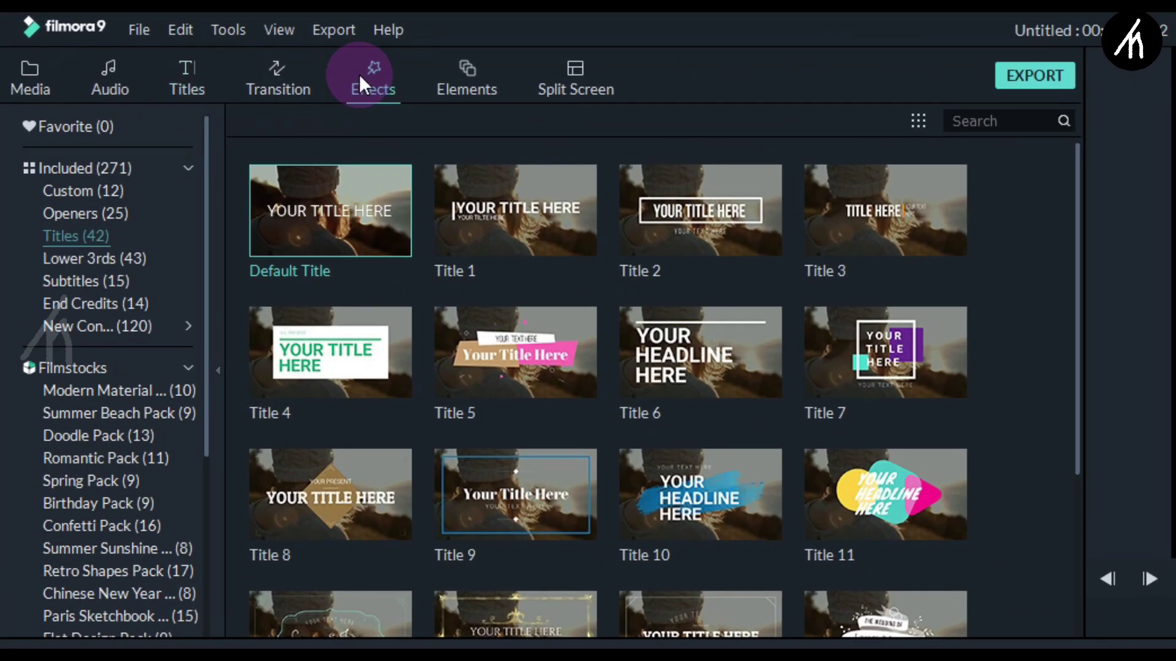
- Add the Glow effect on a new track spanning the whole panther video
{"action": "left_click", "coordinate": [192, 49]}
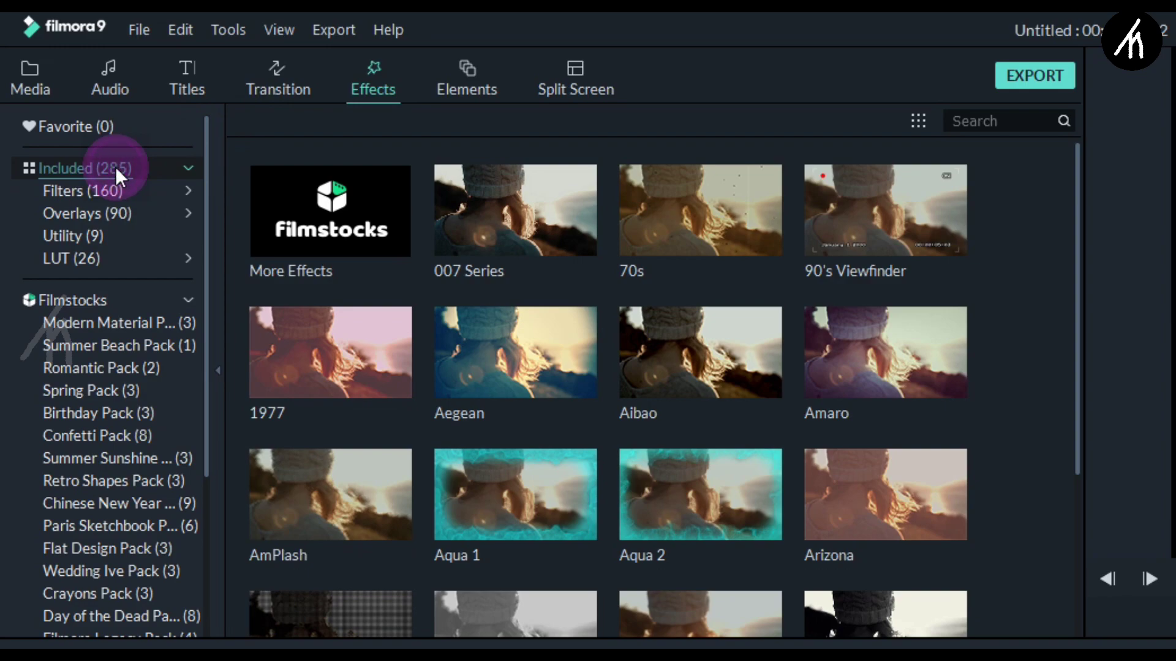
{"action": "left_click", "coordinate": [967, 122]}
{"action": "type", "text": "Glo"}
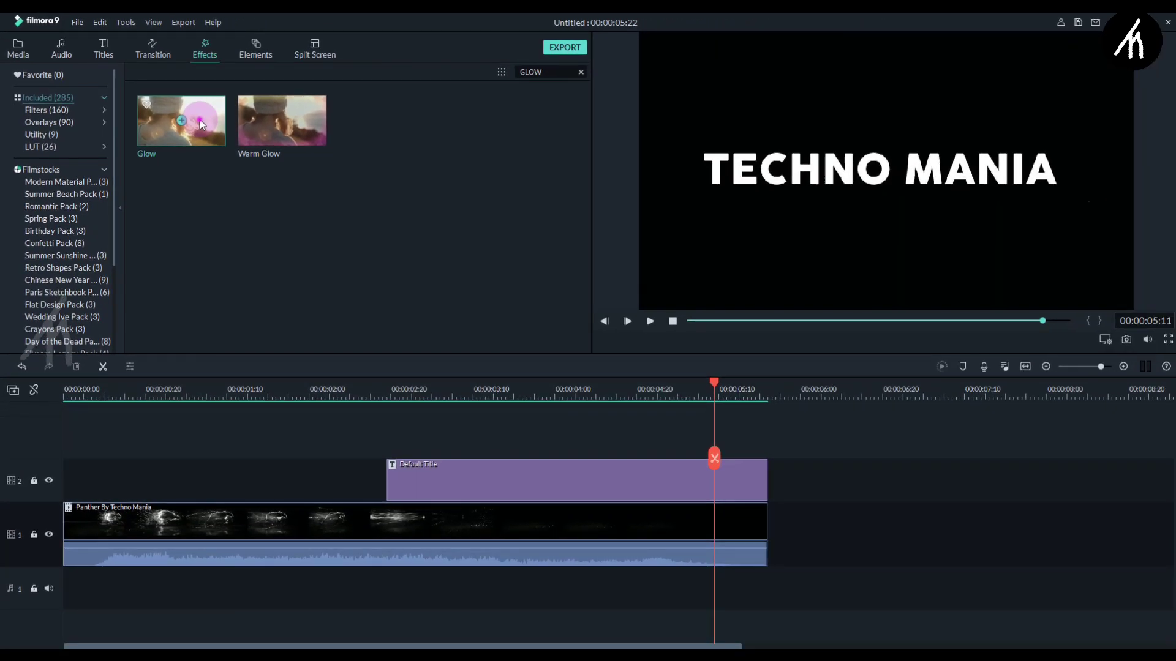
{"action": "left_click_drag", "start_coordinate": [202, 125], "coordinate": [60, 426]}
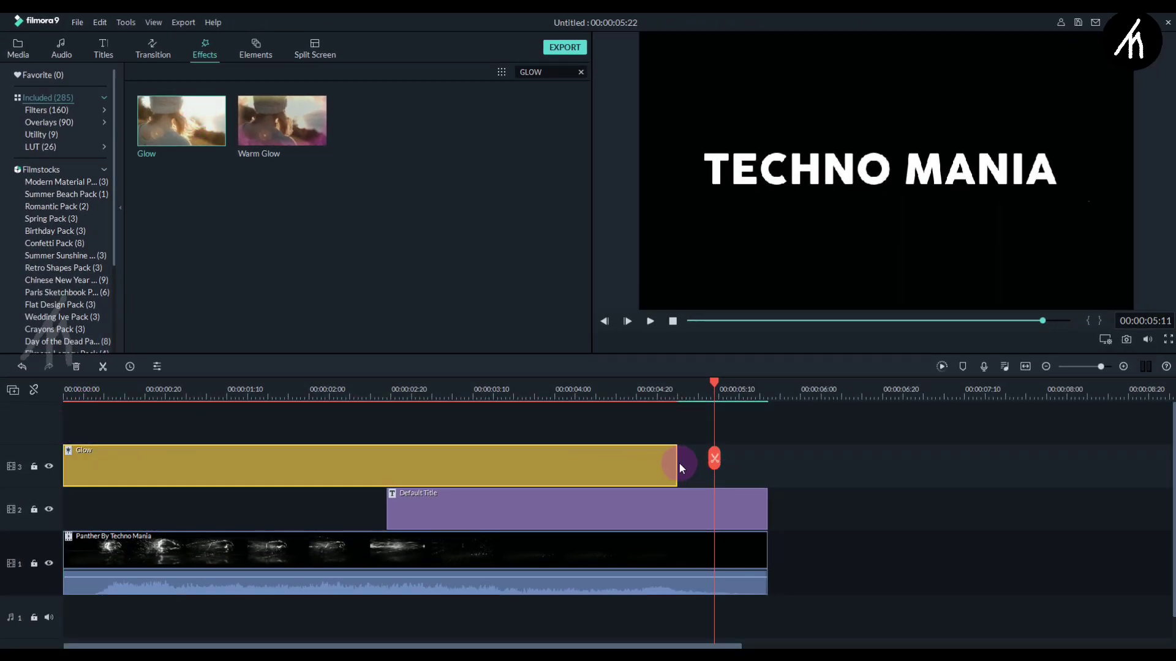
{"action": "left_click_drag", "start_coordinate": [679, 464], "coordinate": [767, 470]}
- Lower the Glow effect's Radius from 10 to 5
{"action": "double_click", "coordinate": [227, 466]}
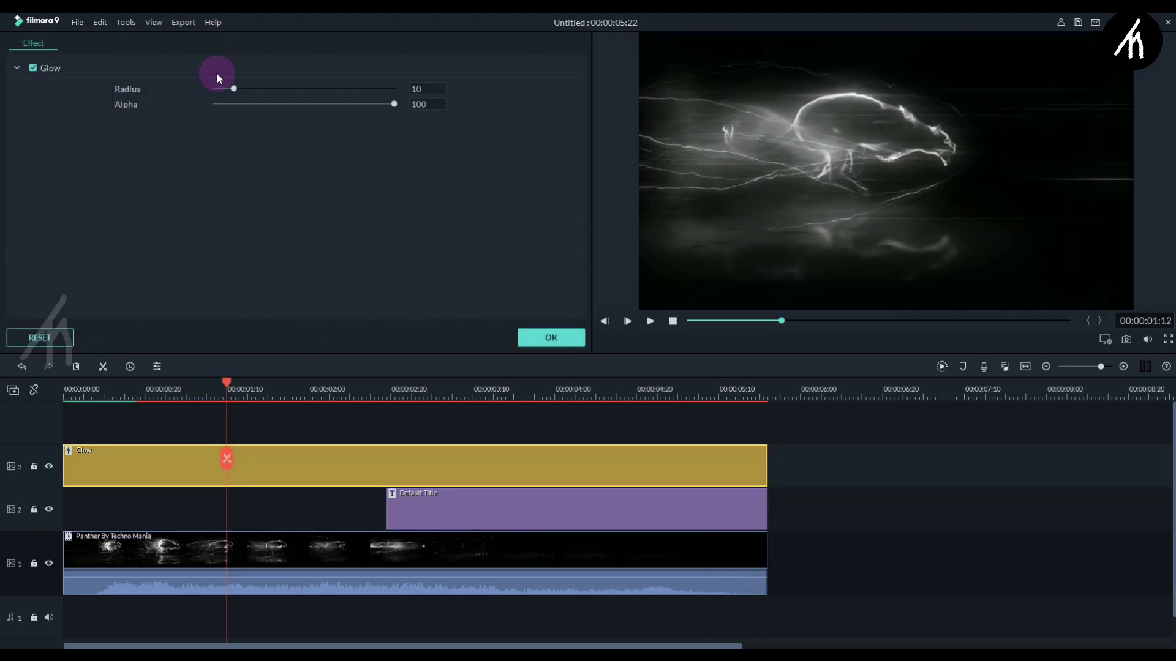
{"action": "left_click", "coordinate": [221, 89]}
{"action": "left_click", "coordinate": [231, 89]}
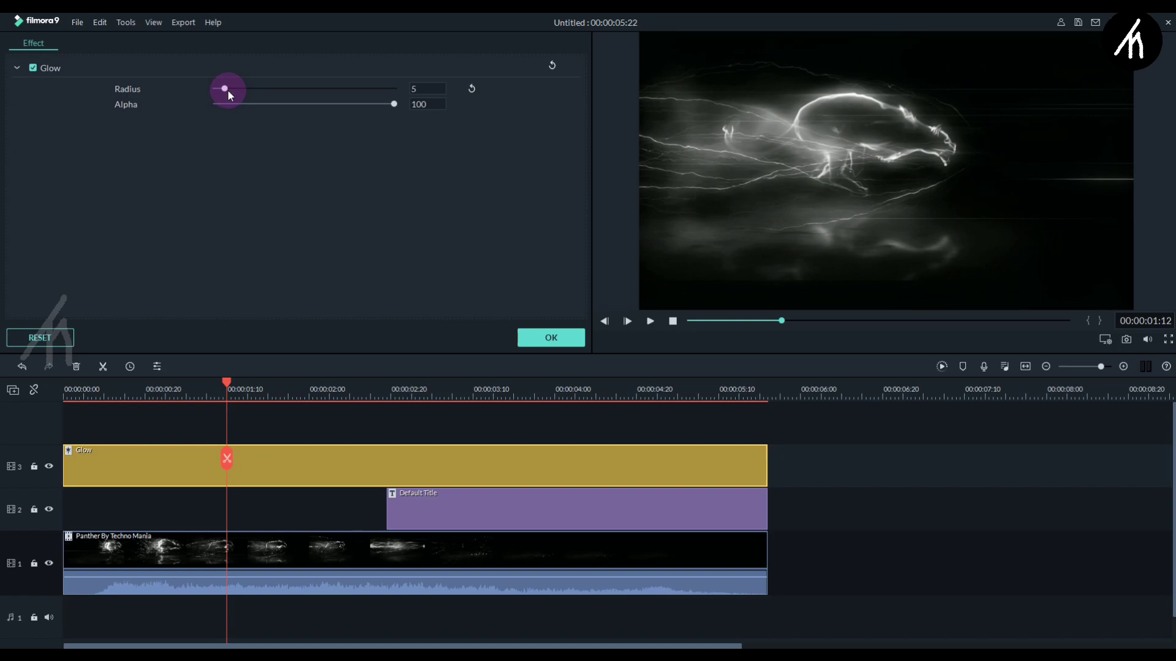
{"action": "left_click", "coordinate": [555, 337]}
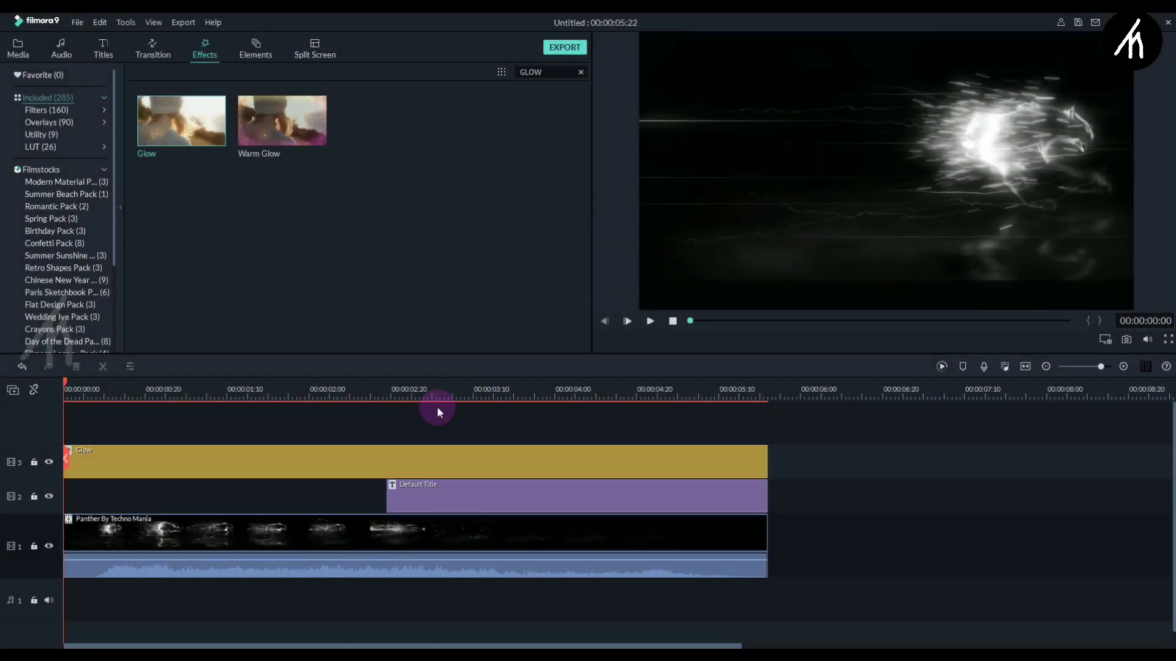
- Drag the Green sample colour onto a new fourth track at the timeline start
{"action": "left_click", "coordinate": [27, 53]}
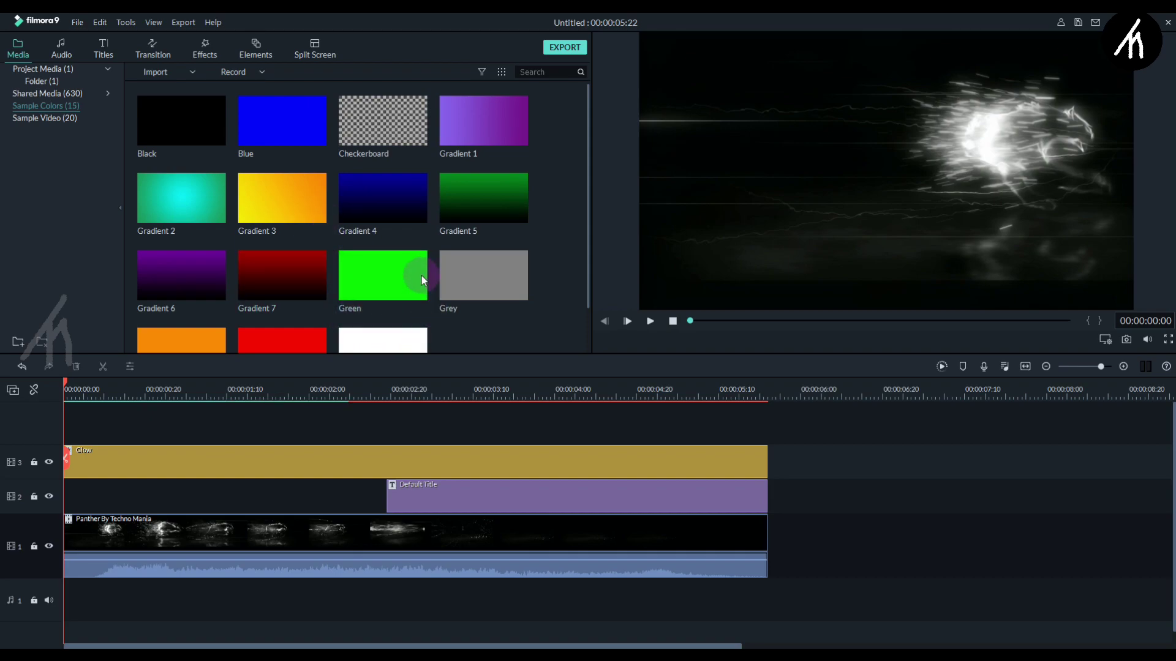
{"action": "left_click_drag", "start_coordinate": [418, 273], "coordinate": [68, 429]}
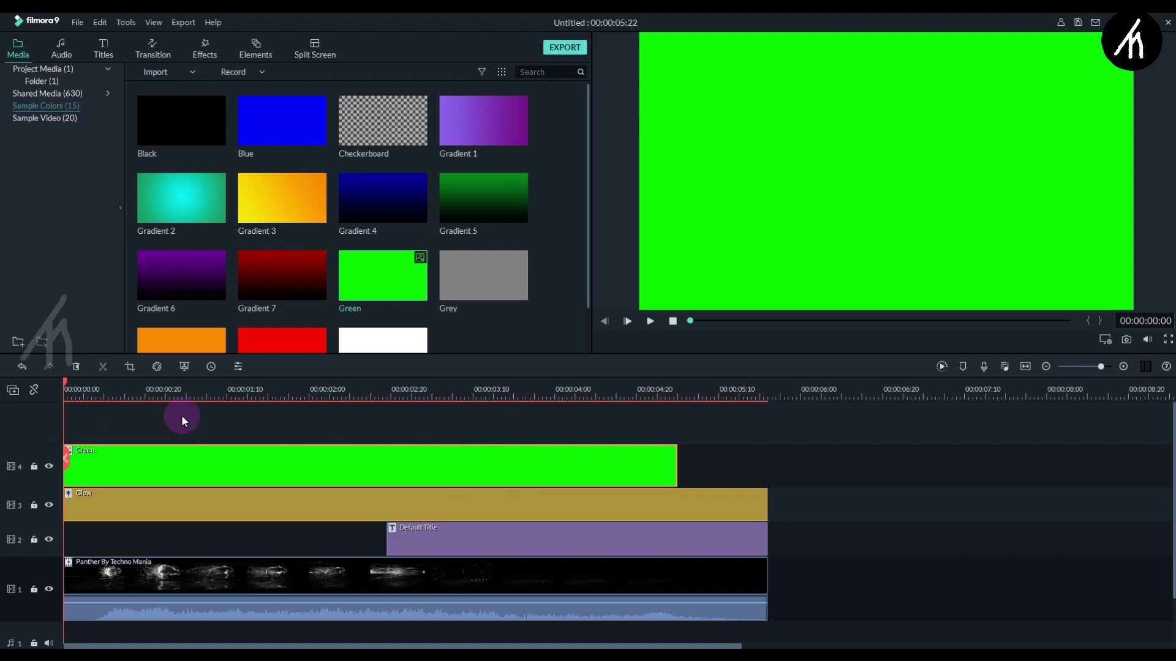
{"action": "left_click", "coordinate": [153, 392]}
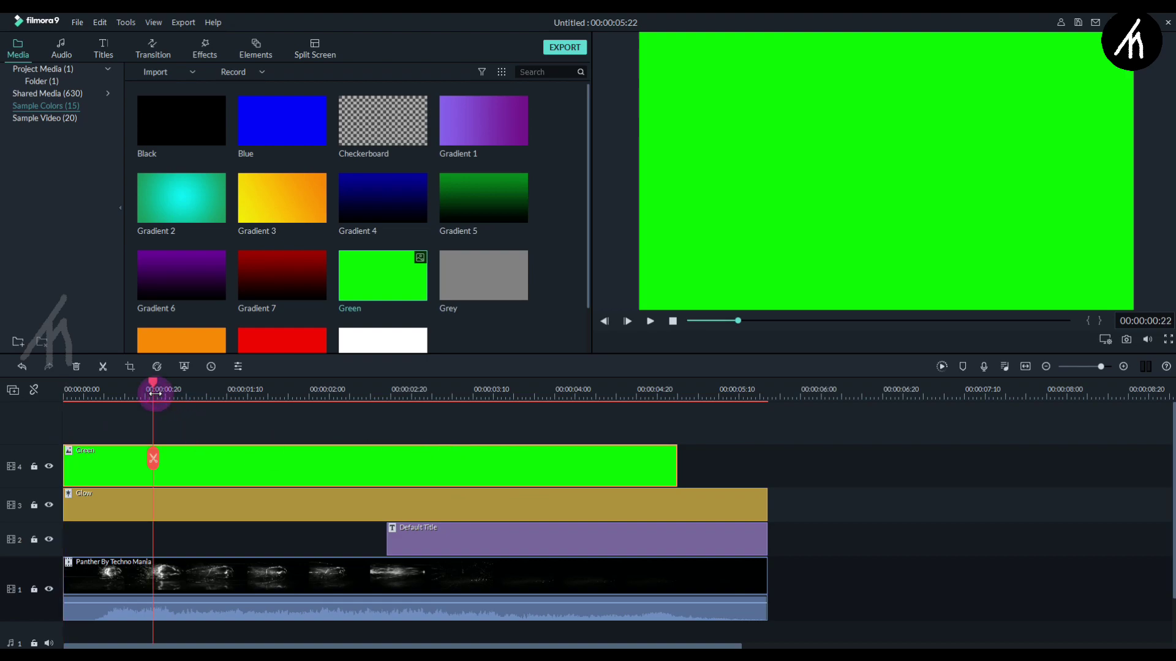
- Set the Green clip's blend mode to Multiply and raise its brightness to 100
{"action": "double_click", "coordinate": [233, 471]}
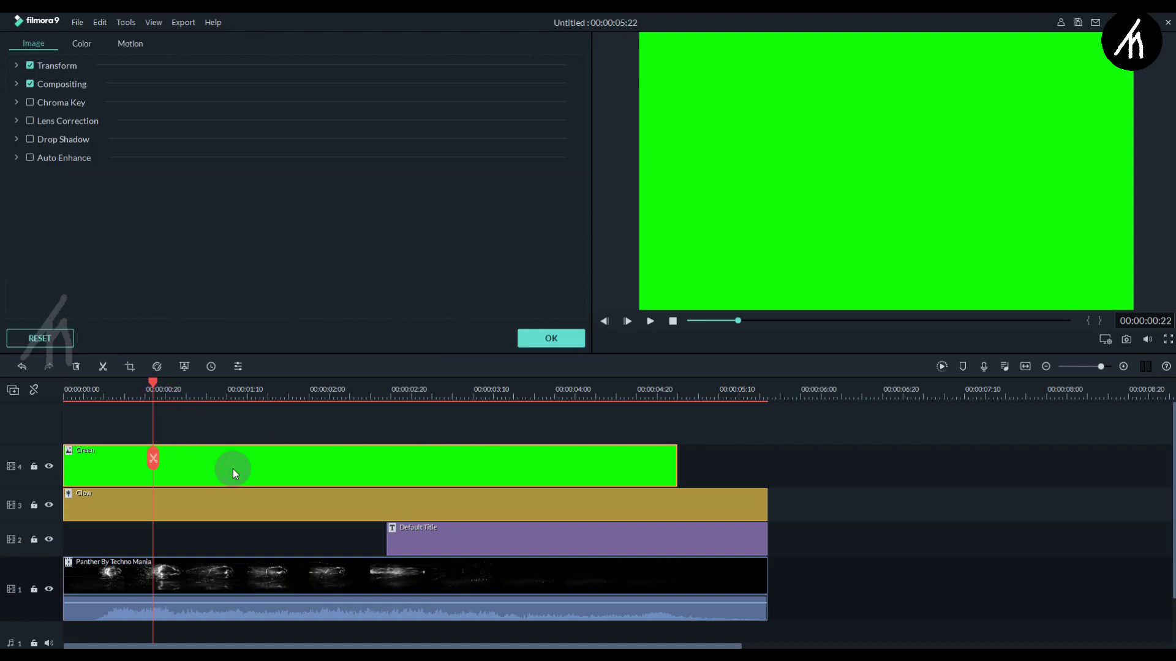
{"action": "left_click", "coordinate": [14, 87]}
{"action": "left_click", "coordinate": [239, 119]}
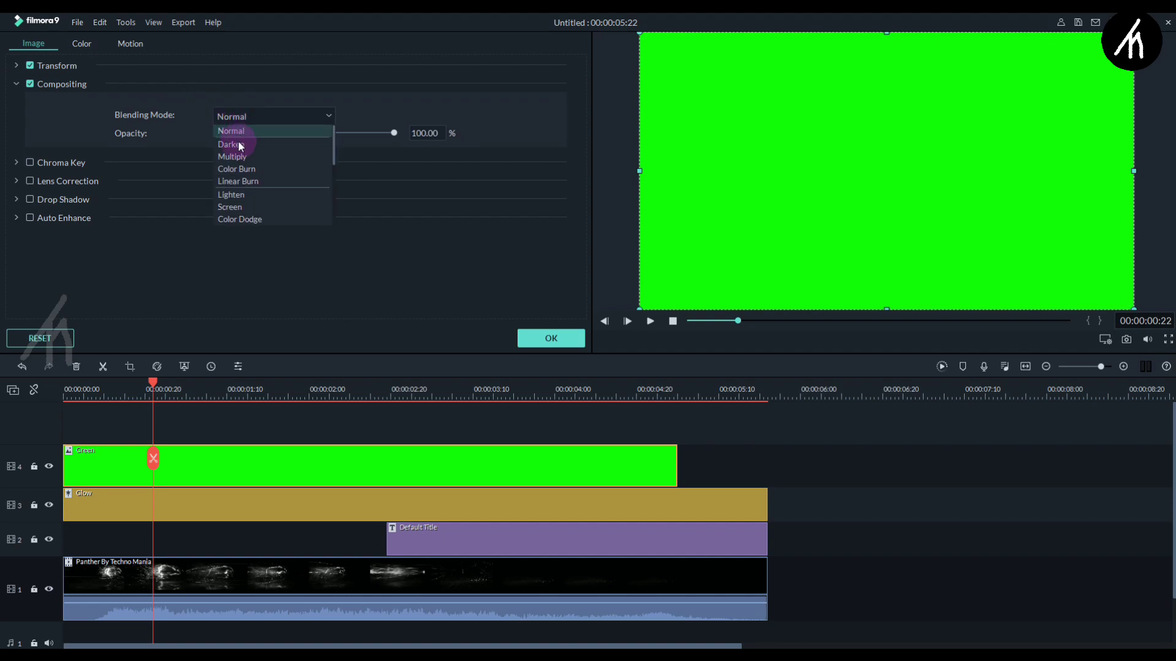
{"action": "left_click", "coordinate": [245, 161]}
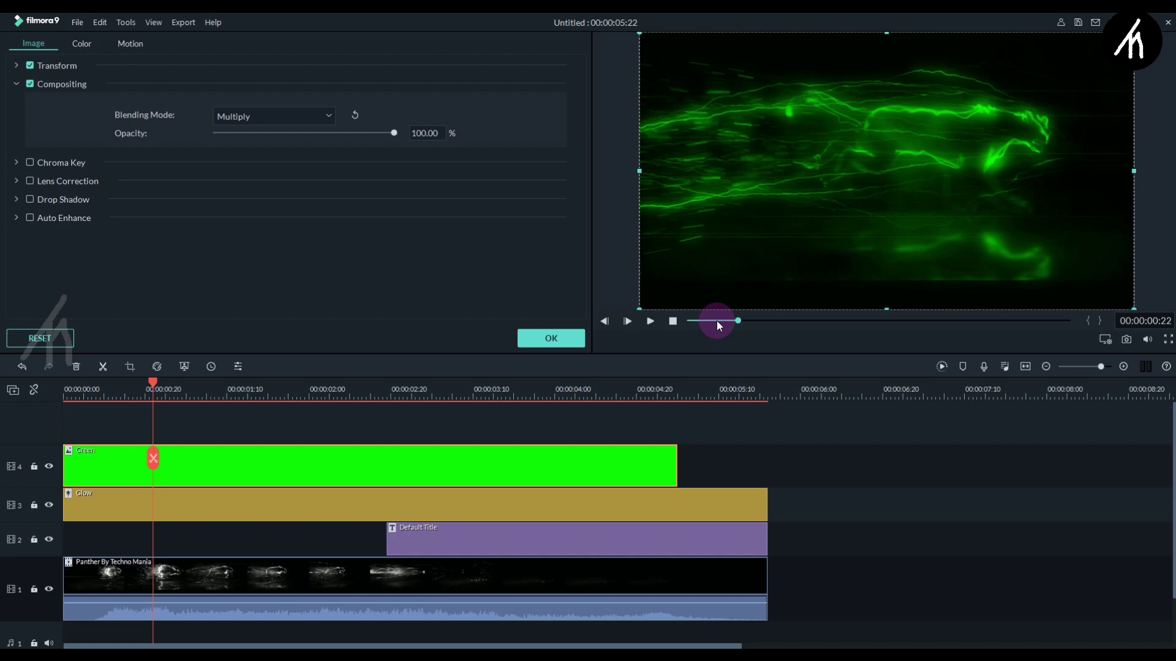
{"action": "left_click", "coordinate": [82, 44]}
{"action": "scroll", "coordinate": [362, 288], "scroll_direction": "down", "scroll_amount": 3}
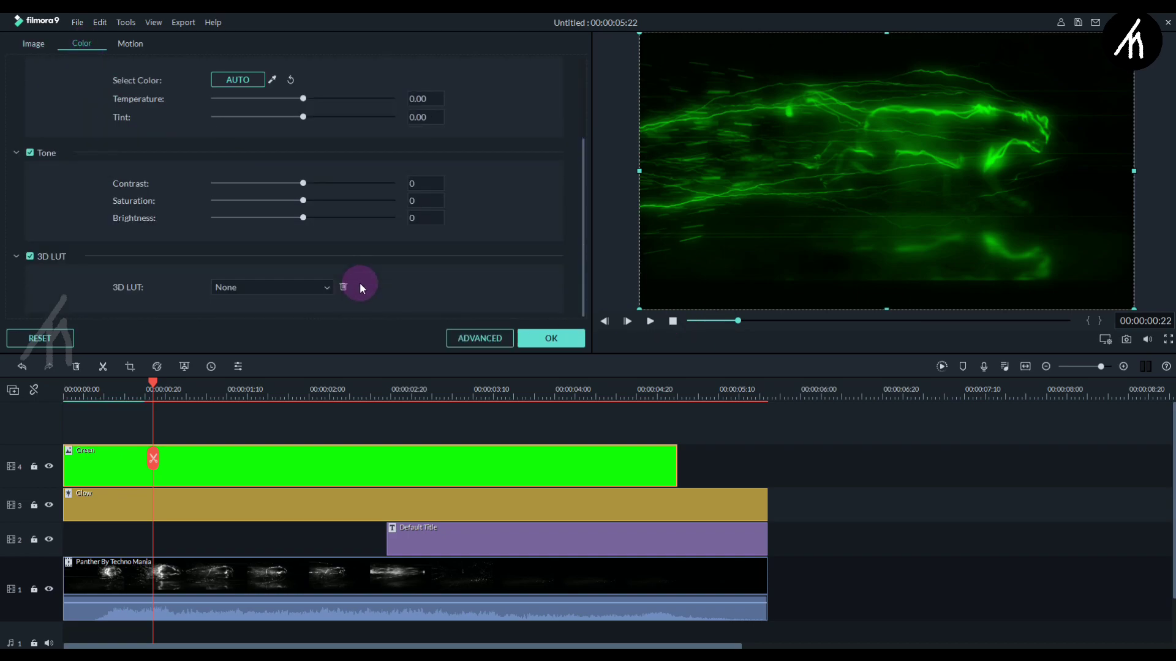
{"action": "left_click_drag", "start_coordinate": [358, 220], "coordinate": [444, 221]}
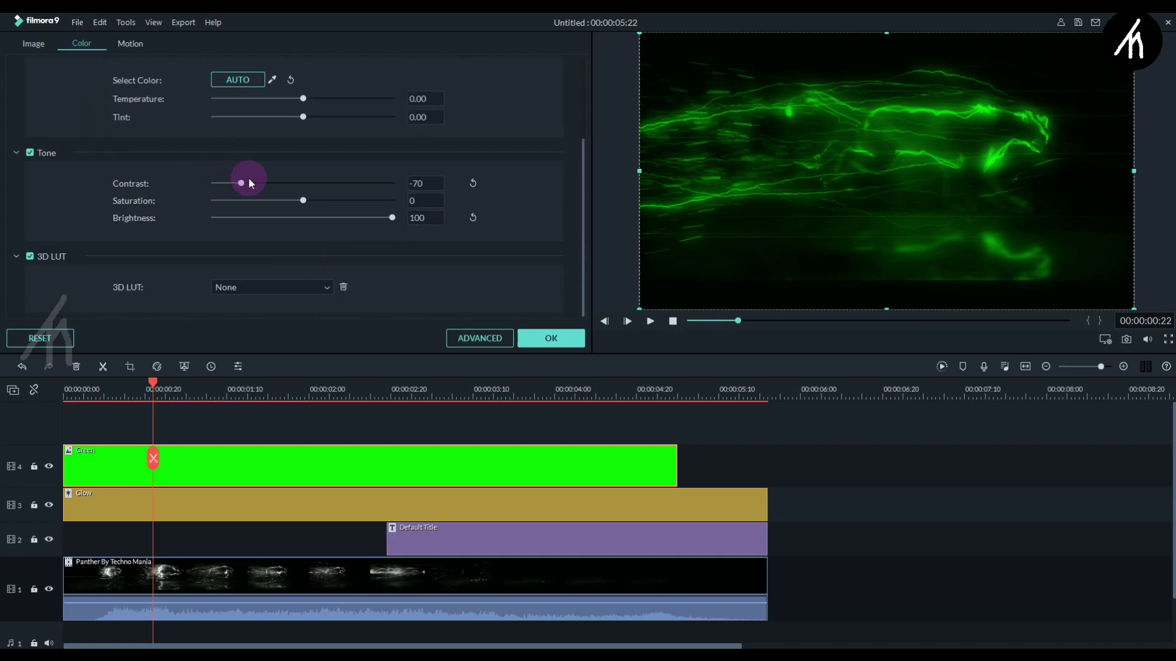
{"action": "mouse_move", "coordinate": [341, 201]}
{"action": "left_mouse_down"}
{"action": "mouse_move", "coordinate": [302, 197]}
{"action": "mouse_move", "coordinate": [341, 200]}
{"action": "left_mouse_up"}
{"action": "left_click", "coordinate": [552, 338]}
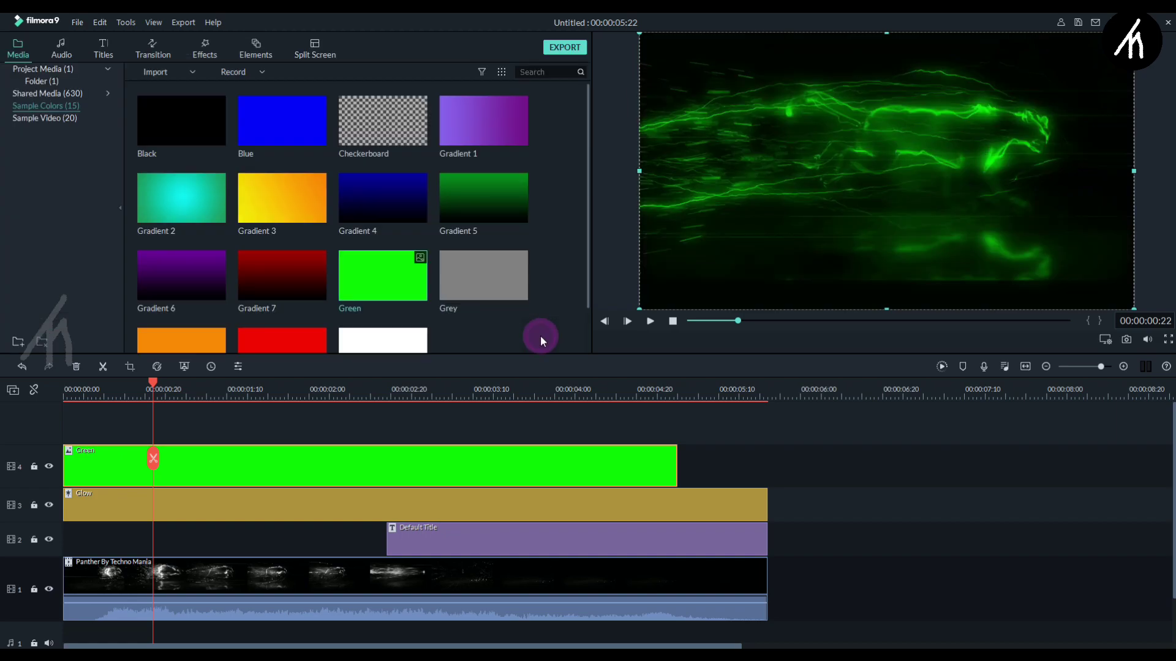
- Set the panther video clip's colour to Brightness 73 and Saturation 17
{"action": "left_click", "coordinate": [306, 579]}
{"action": "double_click", "coordinate": [306, 579]}
{"action": "left_click", "coordinate": [135, 44]}
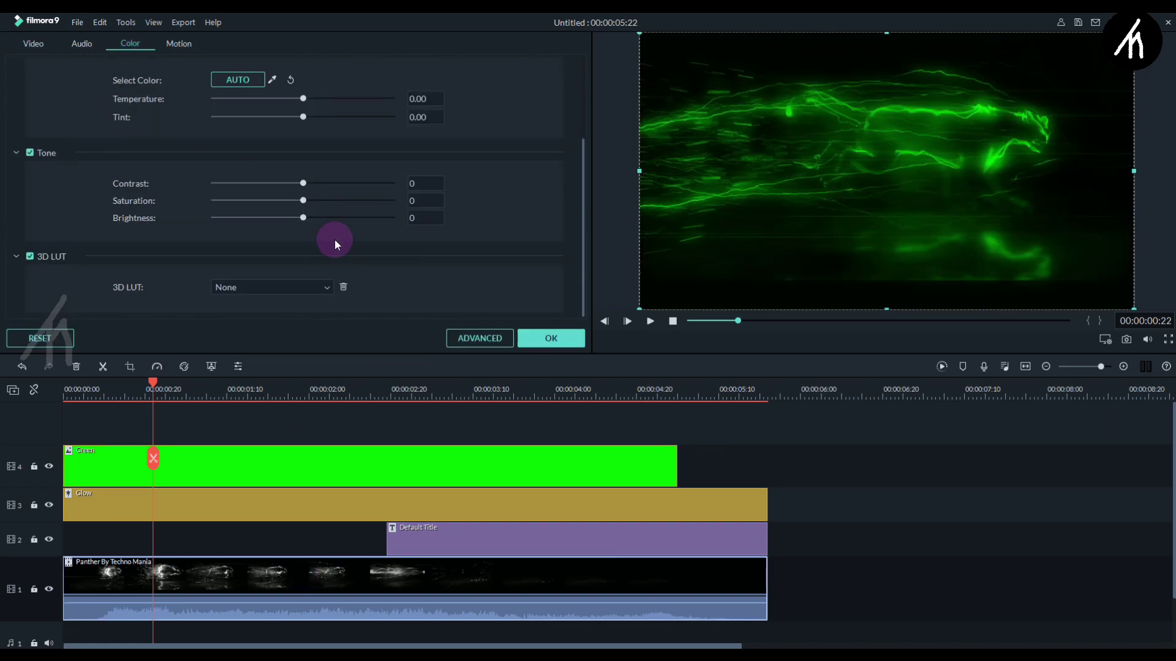
{"action": "left_click_drag", "start_coordinate": [349, 218], "coordinate": [318, 200]}
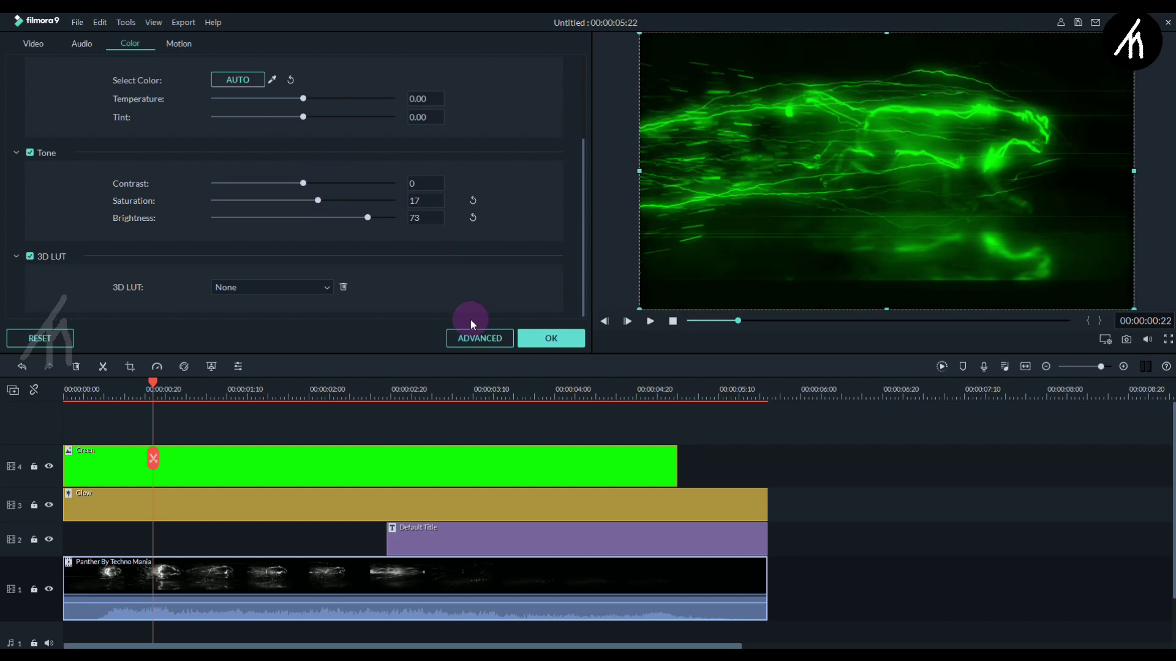
{"action": "left_click", "coordinate": [550, 337]}
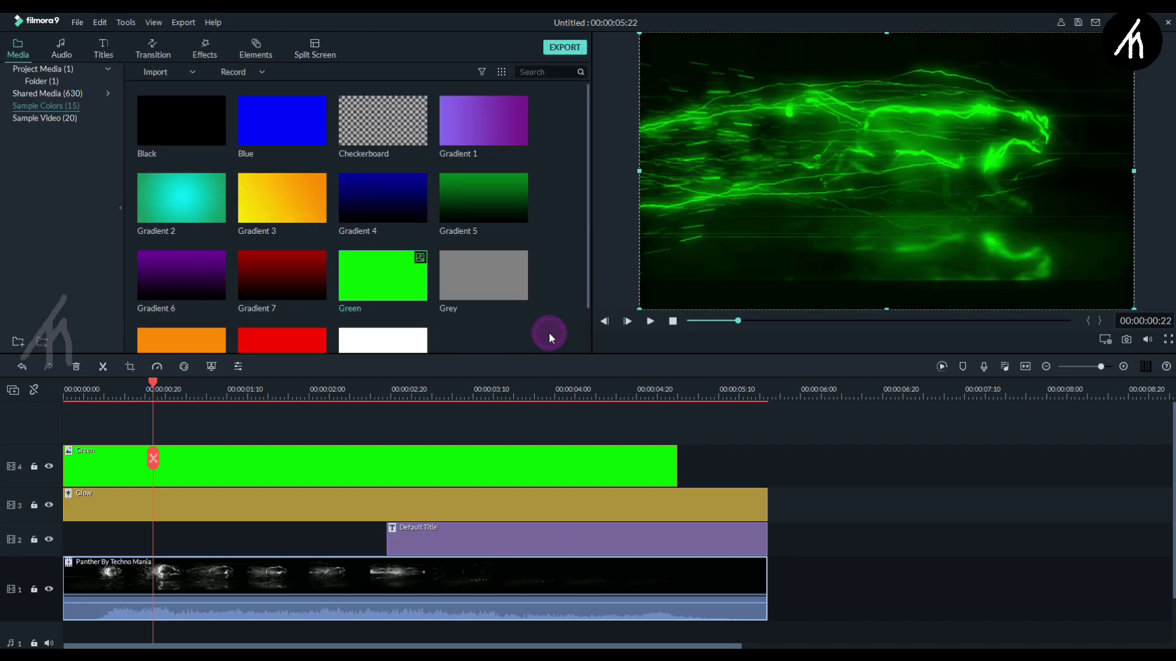
- Preview the project and park the playhead near the 4-second mark
{"action": "left_click", "coordinate": [689, 321]}
{"action": "key", "text": "space"}
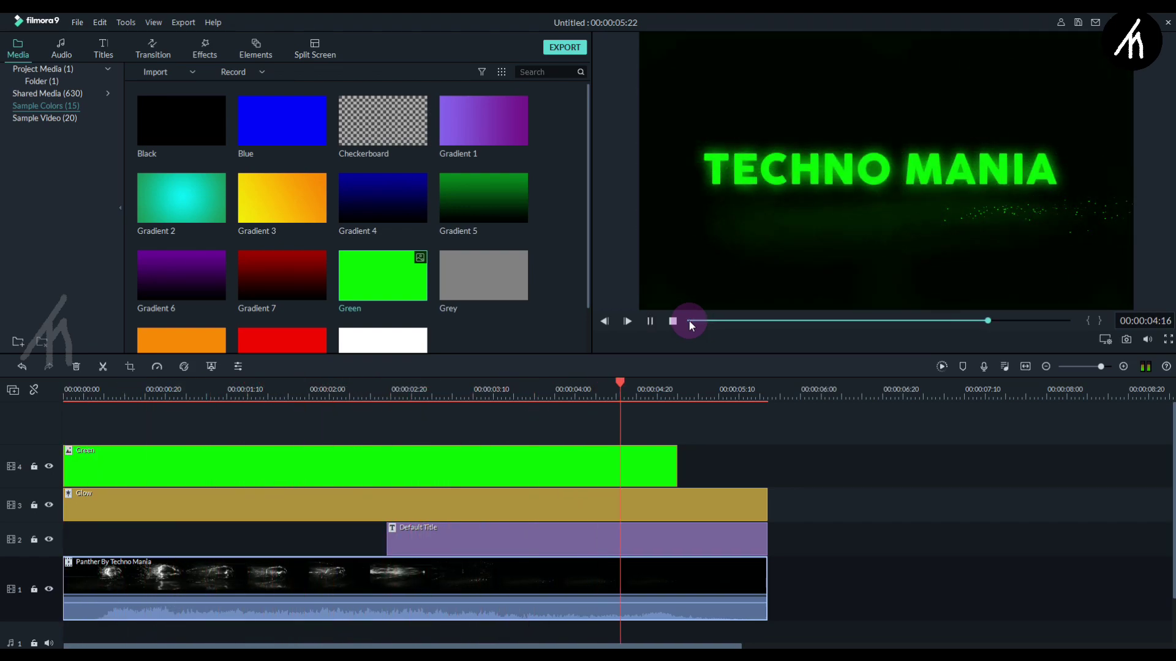
{"action": "left_click", "coordinate": [465, 389]}
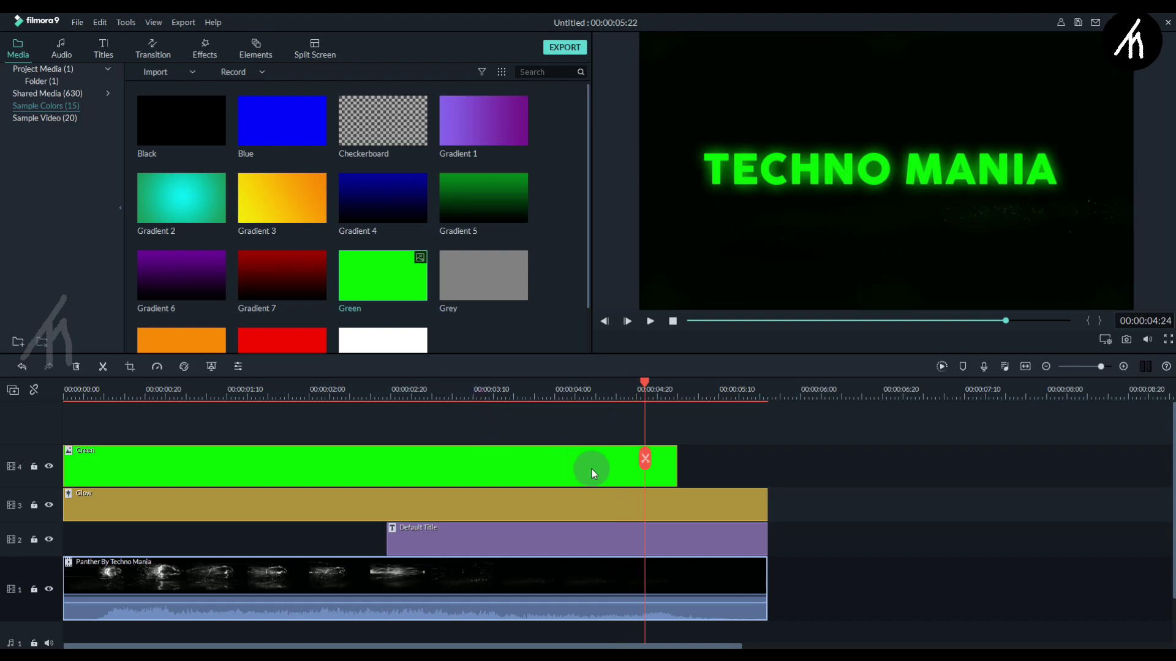
{"action": "left_click", "coordinate": [581, 397]}
{"action": "key", "text": "space"}
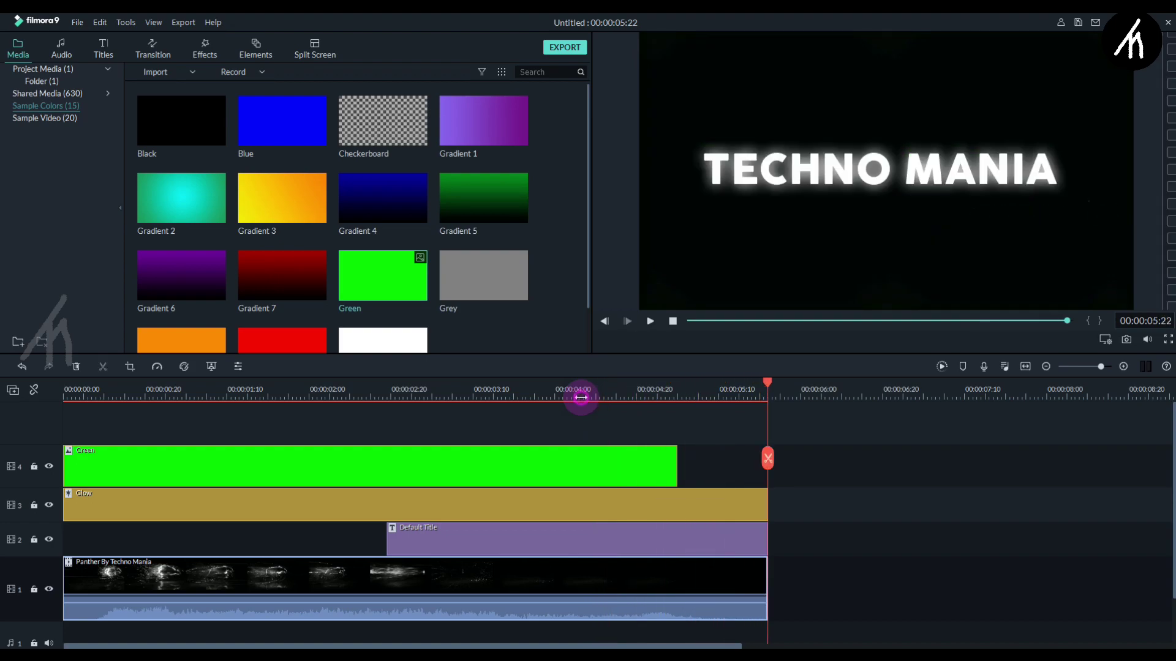
{"action": "left_click", "coordinate": [581, 397]}
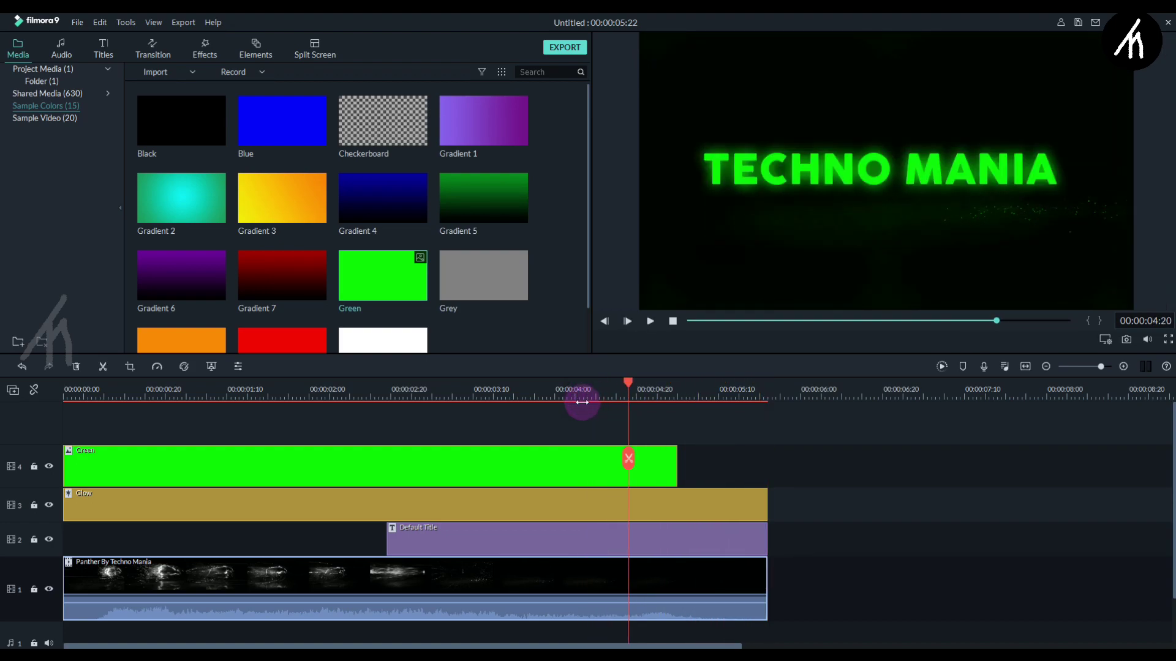
- Split the Green clip at the playhead and delete its right part
{"action": "left_click", "coordinate": [650, 479]}
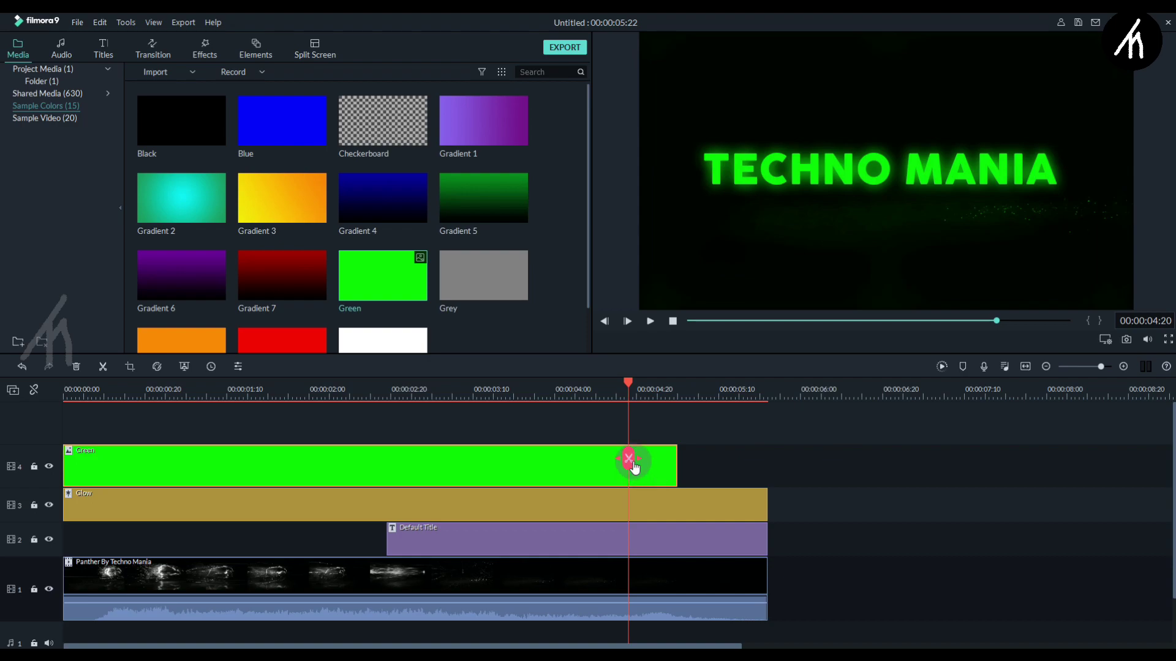
{"action": "left_click", "coordinate": [631, 461]}
{"action": "key", "text": "Delete"}
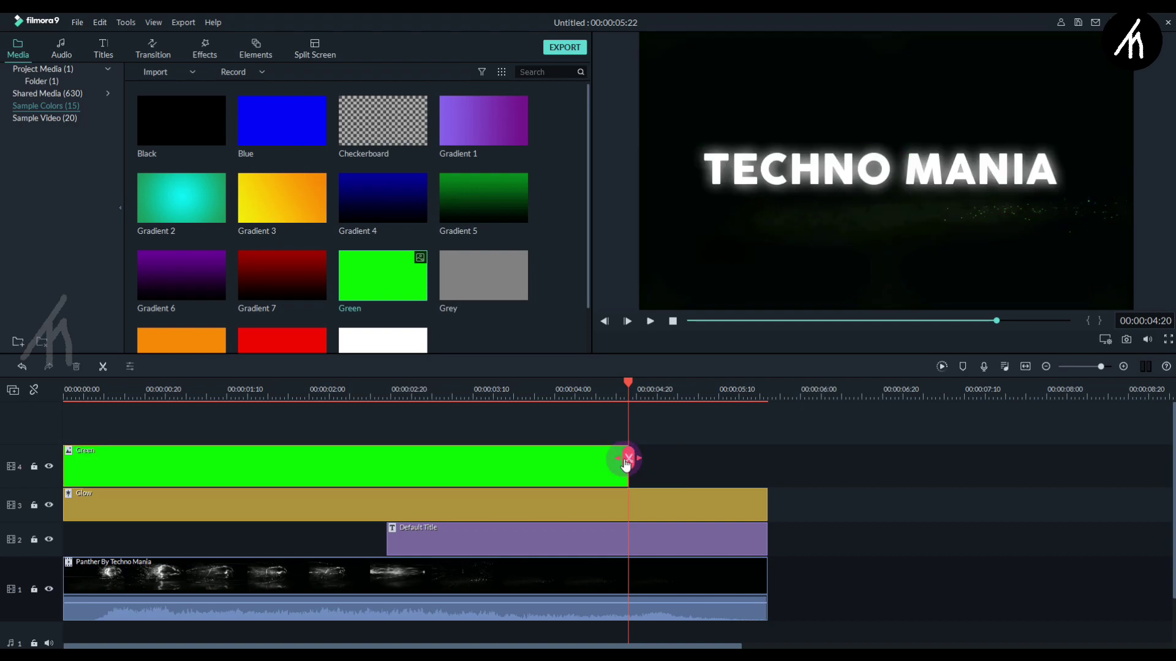
- Add a Dissolve transition to the Green clip and shorten it to the clip's end
{"action": "left_click", "coordinate": [509, 398]}
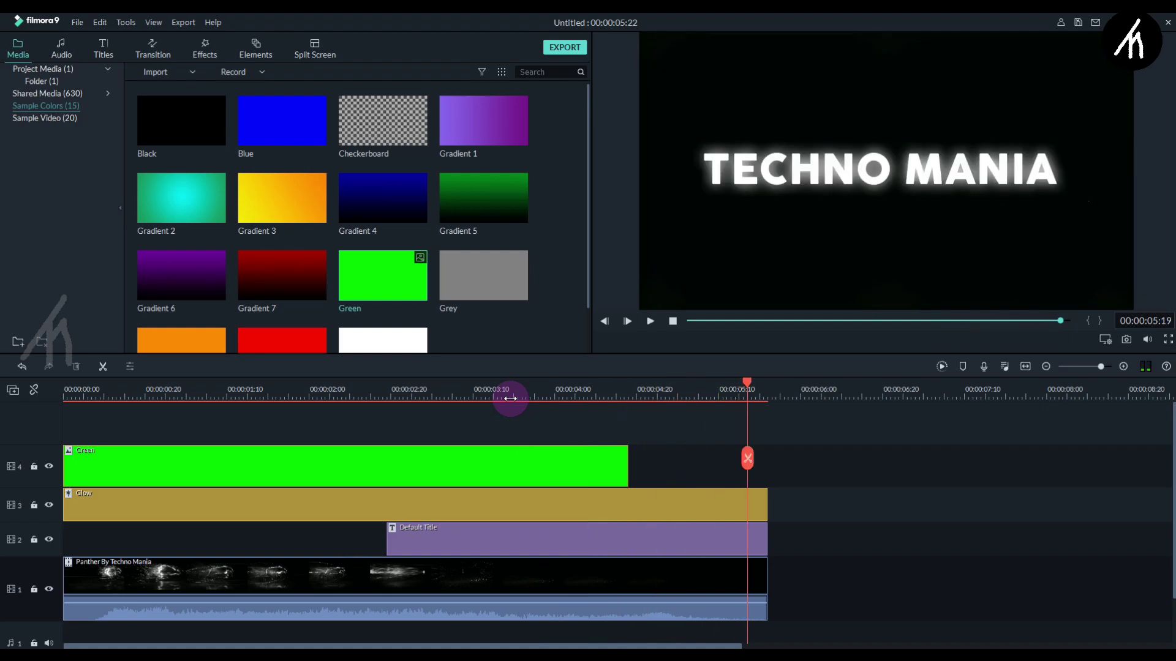
{"action": "left_click", "coordinate": [152, 45]}
{"action": "left_click_drag", "start_coordinate": [296, 136], "coordinate": [383, 467]}
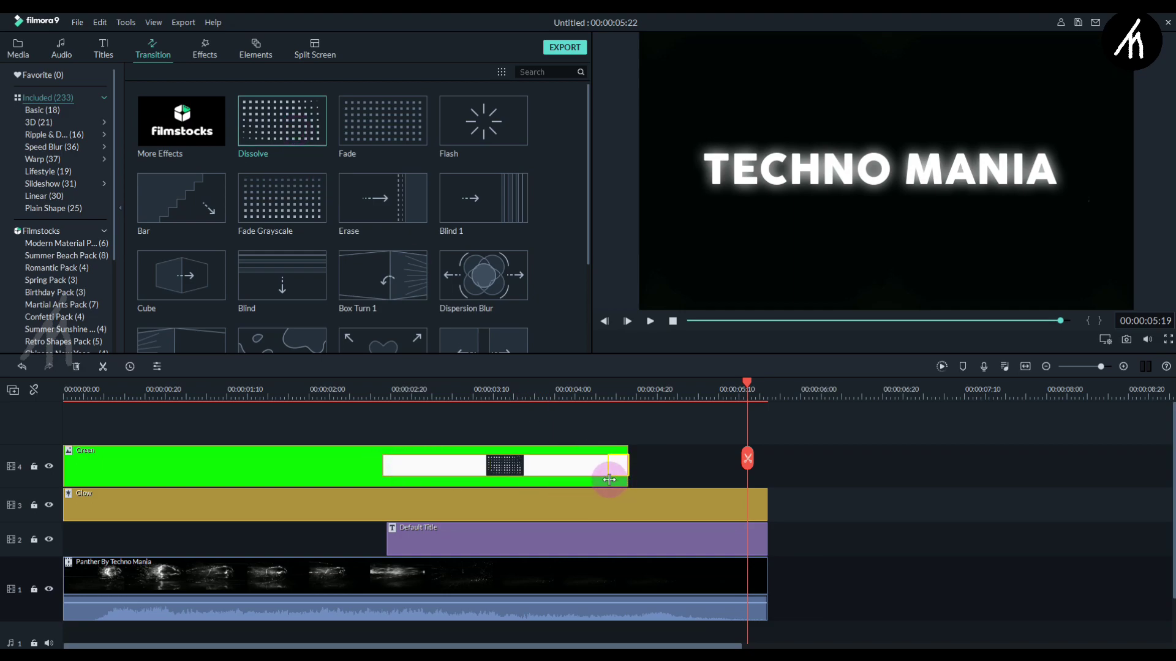
{"action": "left_click_drag", "start_coordinate": [609, 480], "coordinate": [472, 404]}
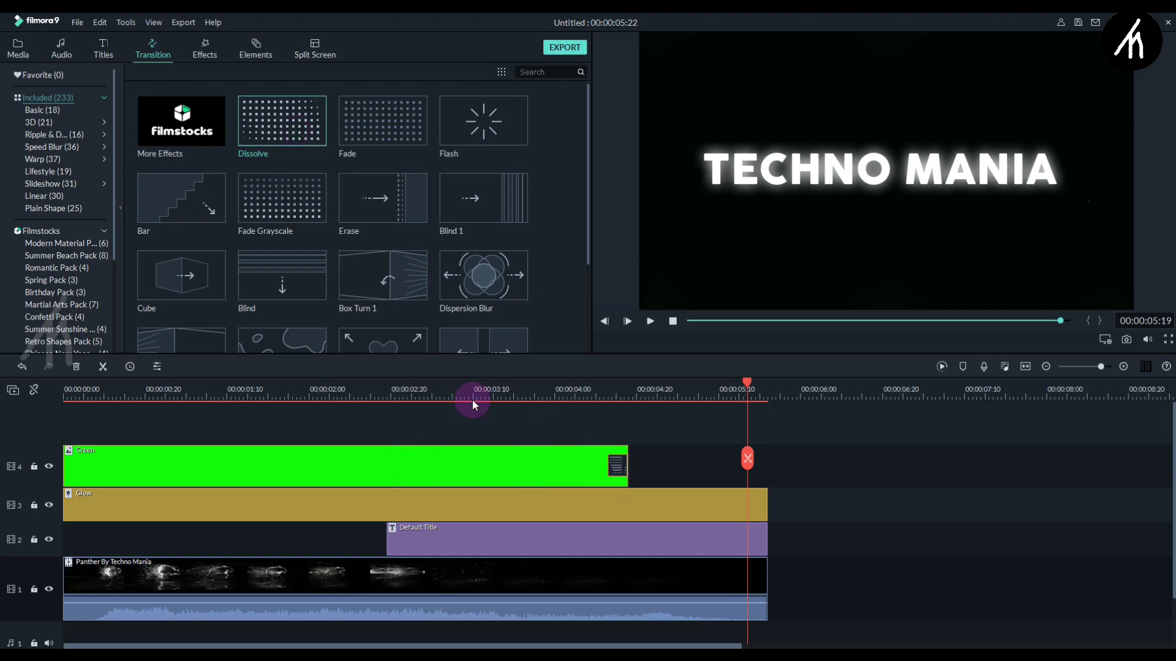
- Preview the green fade-out, then add a Dissolve at the start of the panther video
{"action": "left_click", "coordinate": [463, 398]}
{"action": "key", "text": "space"}
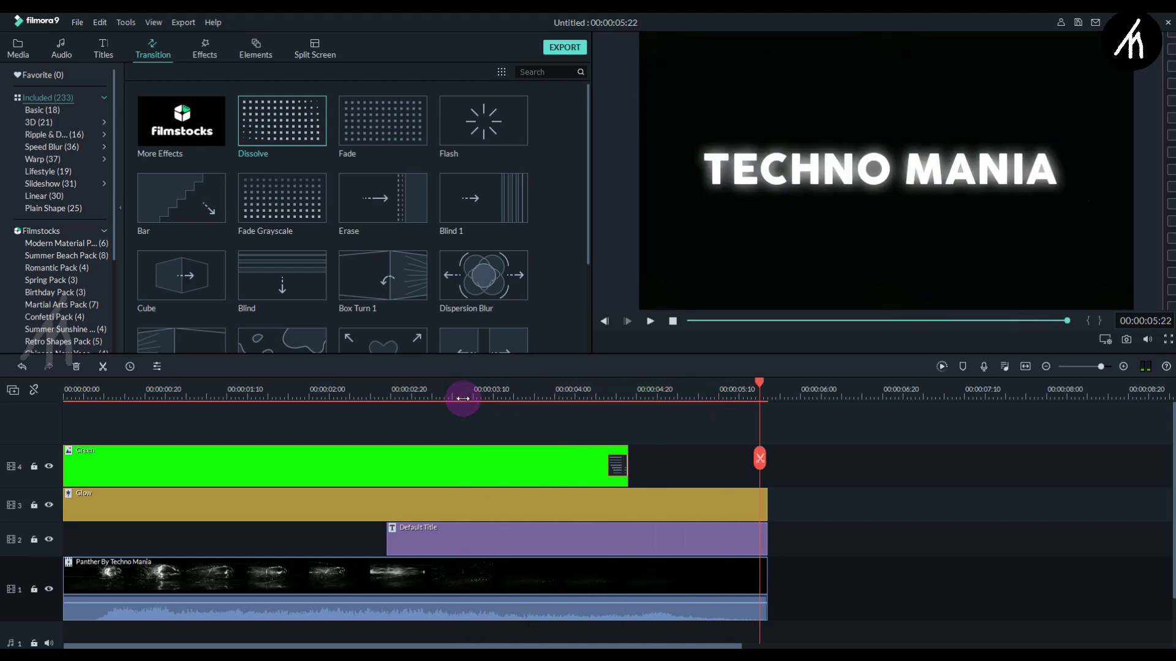
{"action": "left_click", "coordinate": [672, 321]}
{"action": "key", "text": "space"}
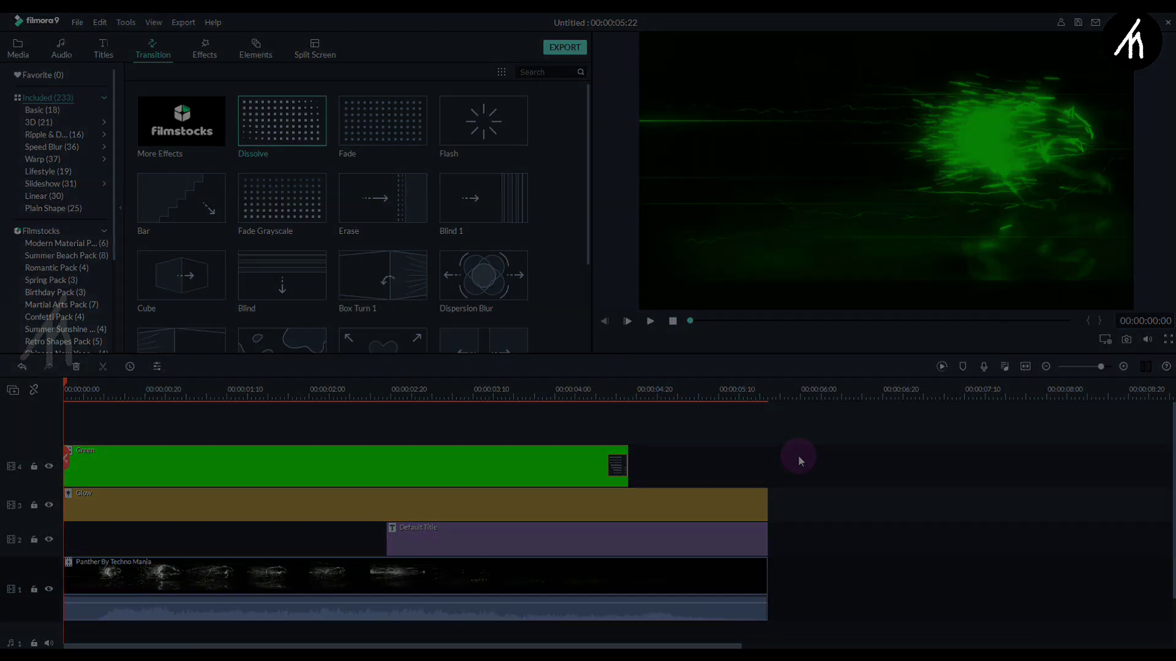
{"action": "key", "text": "space"}
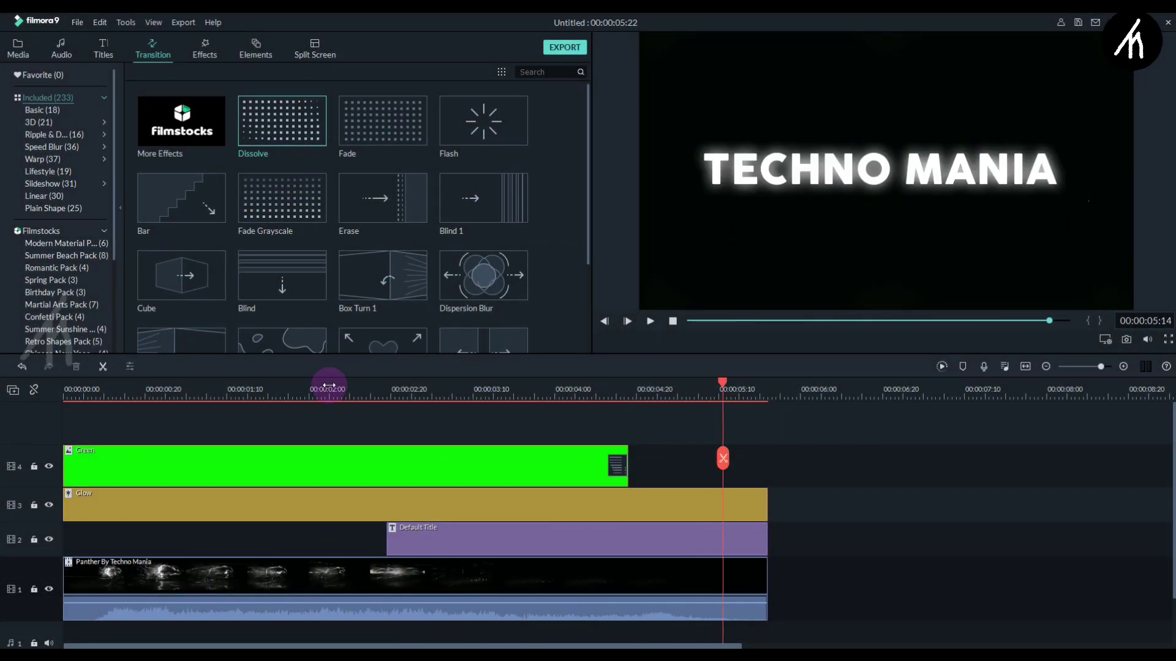
{"action": "left_click_drag", "start_coordinate": [281, 121], "coordinate": [294, 589]}
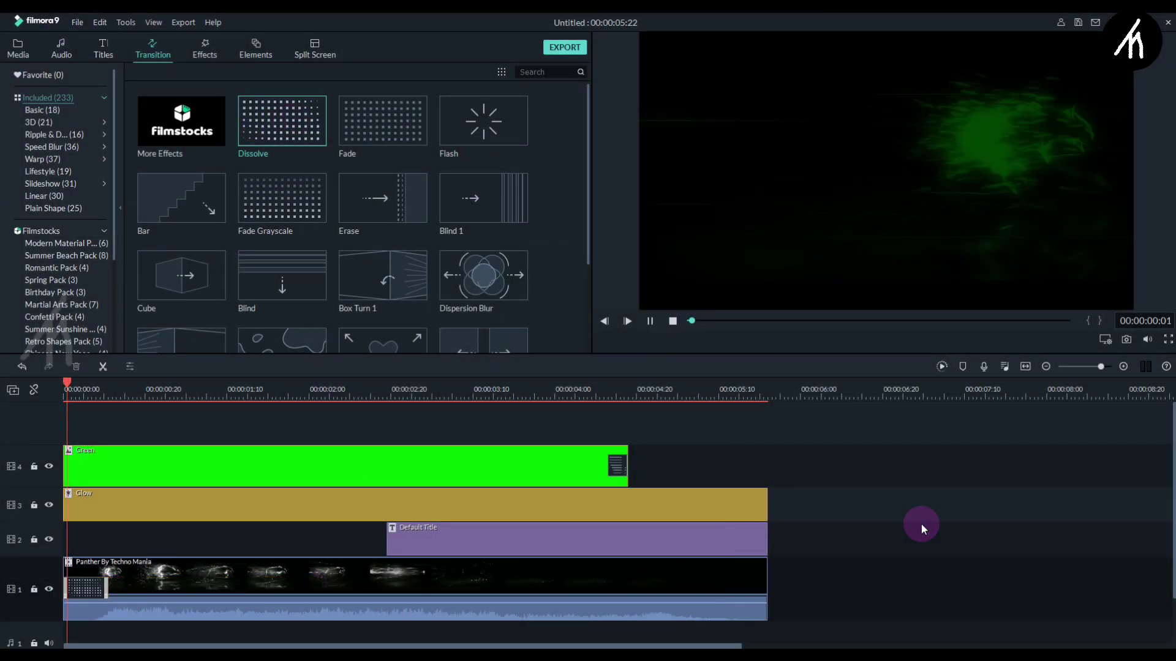
{"action": "left_click", "coordinate": [682, 460]}
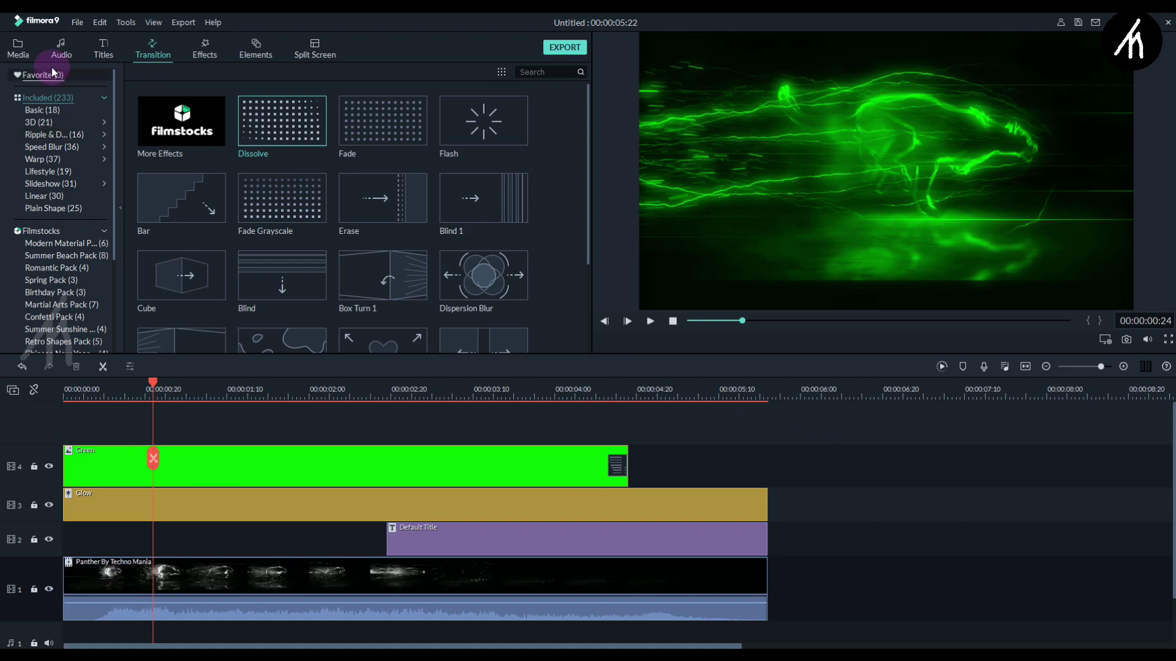
- Place the Orange sample colour on a new track 5, then trim and blend it
{"action": "left_click", "coordinate": [19, 49]}
{"action": "scroll", "coordinate": [572, 262], "scroll_direction": "down", "scroll_amount": 2}
{"action": "left_click_drag", "start_coordinate": [204, 297], "coordinate": [628, 467]}
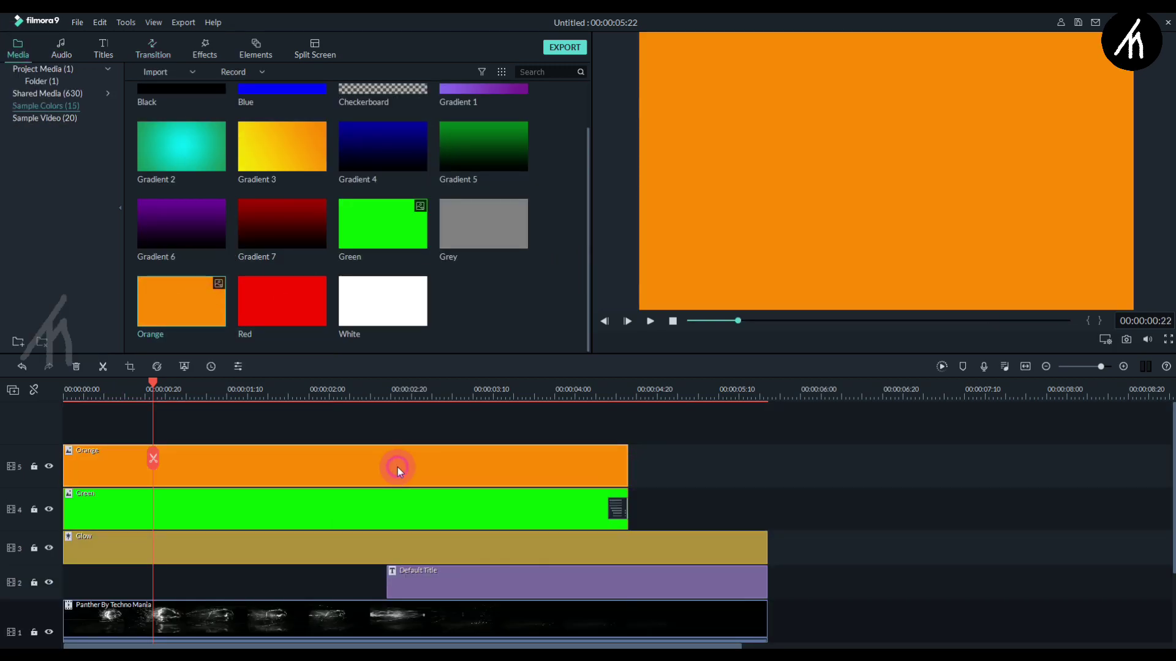
{"action": "double_click", "coordinate": [394, 467]}
{"action": "left_click", "coordinate": [276, 113]}
{"action": "left_click", "coordinate": [239, 126]}
- Move the Green clip on track 4 after the Orange overlay and play the result
{"action": "left_click", "coordinate": [546, 336]}
{"action": "left_click_drag", "start_coordinate": [383, 300], "coordinate": [1059, 514]}
{"action": "left_click", "coordinate": [650, 321]}
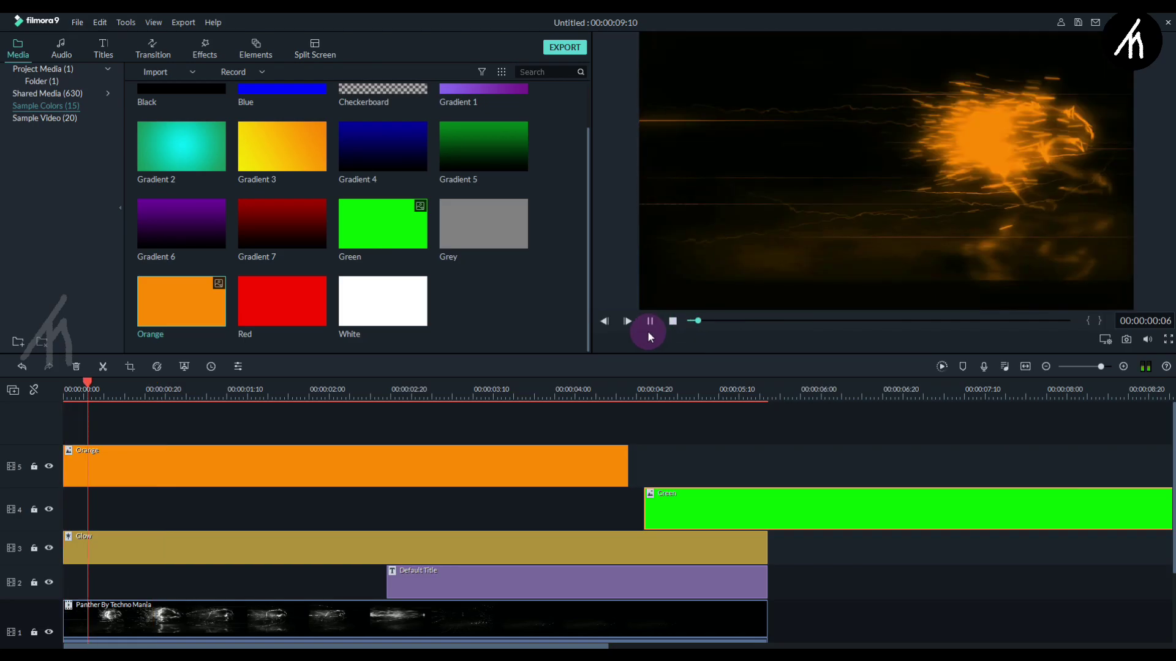